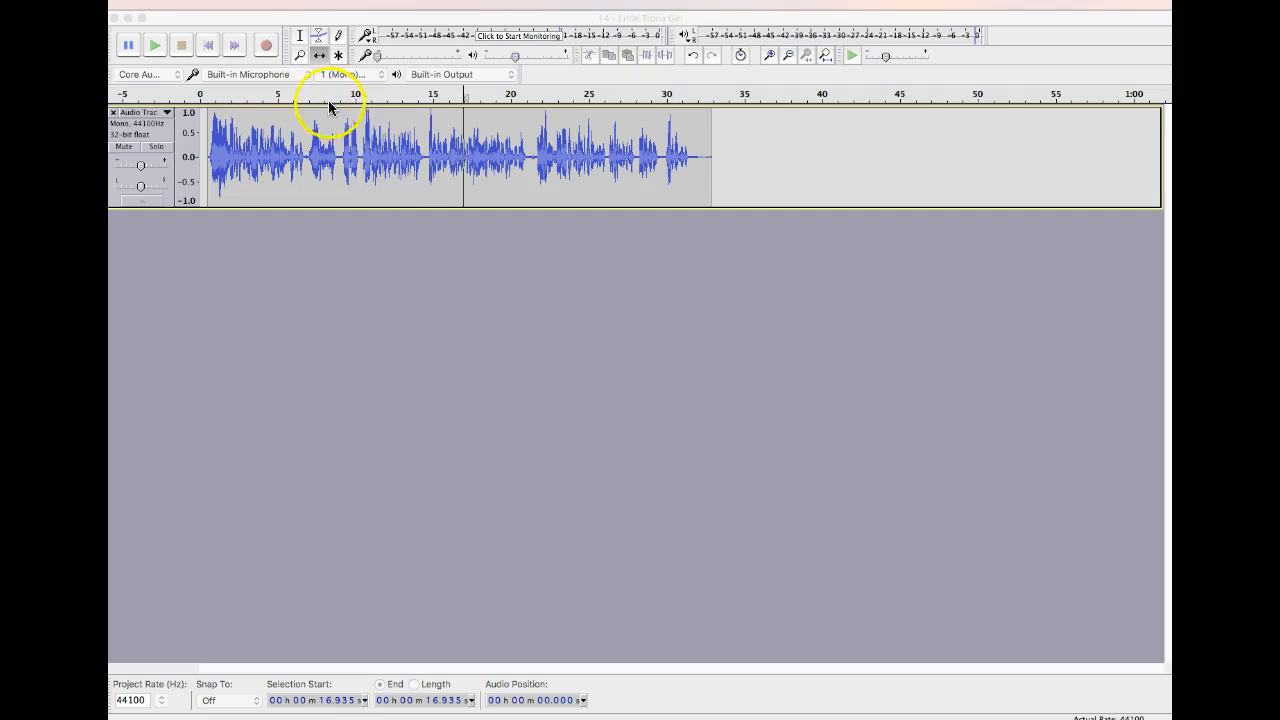
Copy the voice section from about 2.2 s to 8.5 s, paste it at about 32.3 s, and delete the pasted copy.
{"action": "left_click", "coordinate": [301, 37]}
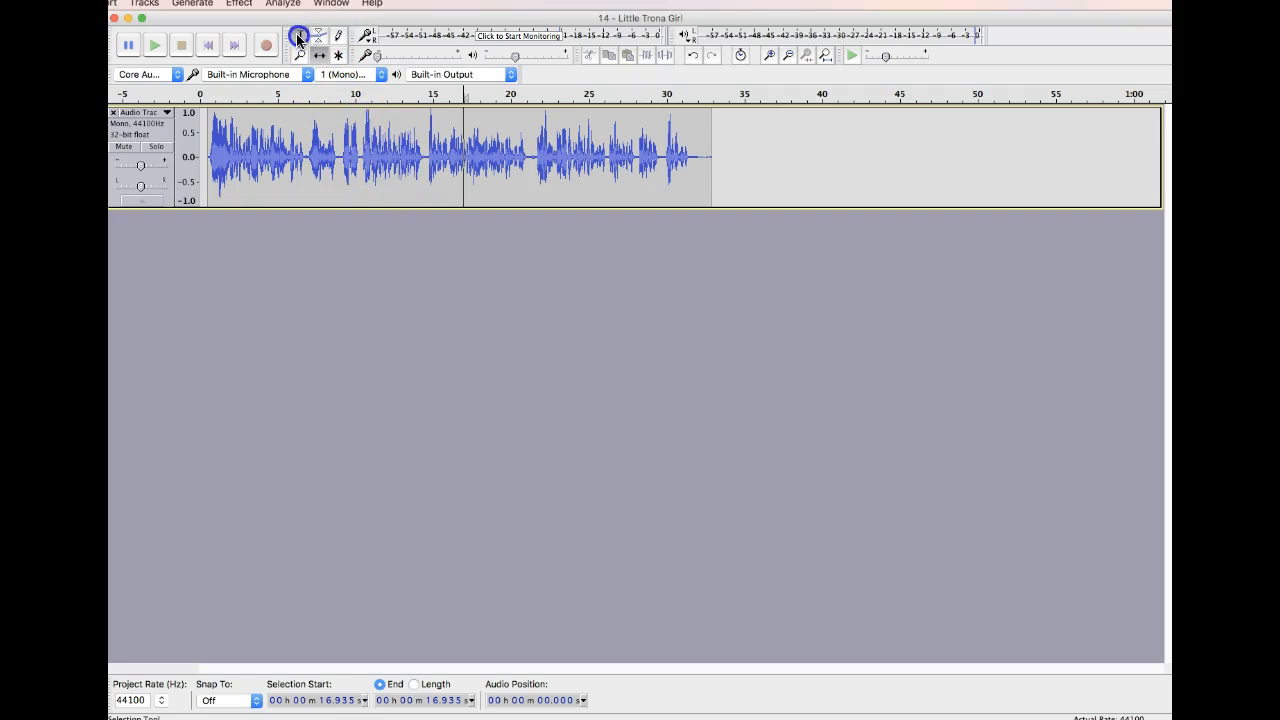
{"action": "left_click_drag", "start_coordinate": [234, 141], "coordinate": [332, 149]}
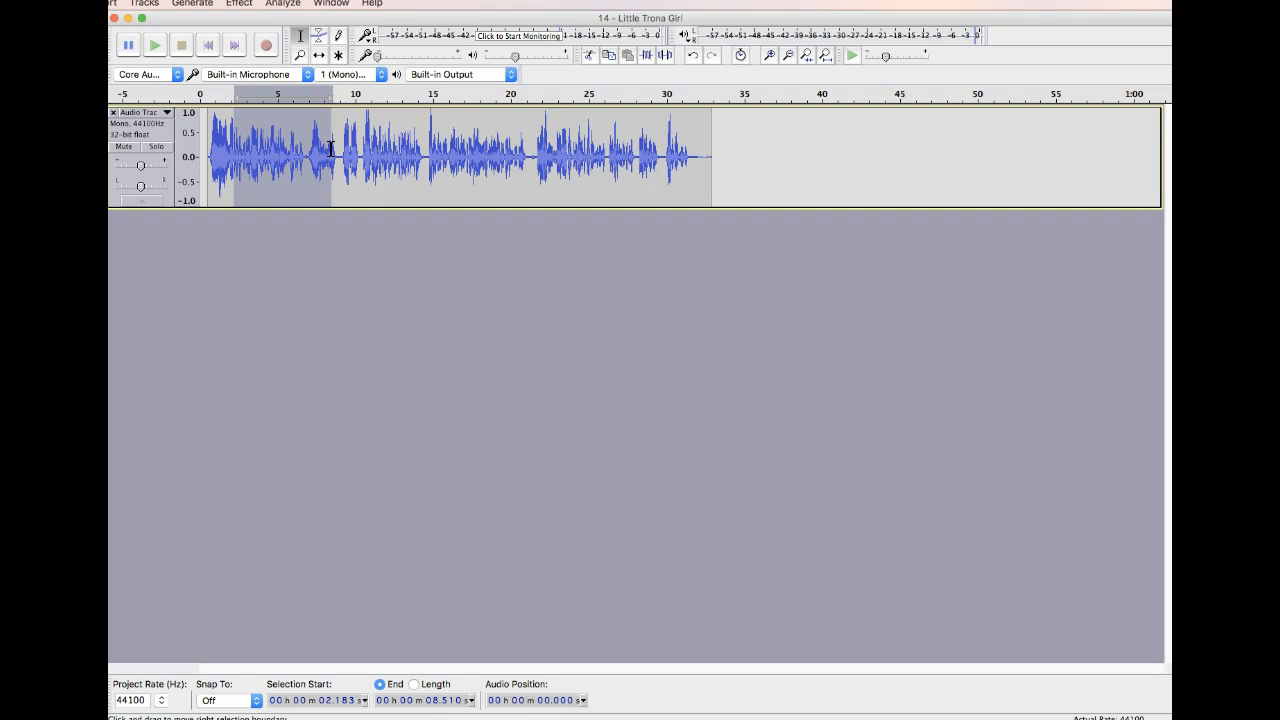
{"action": "left_click", "coordinate": [701, 152]}
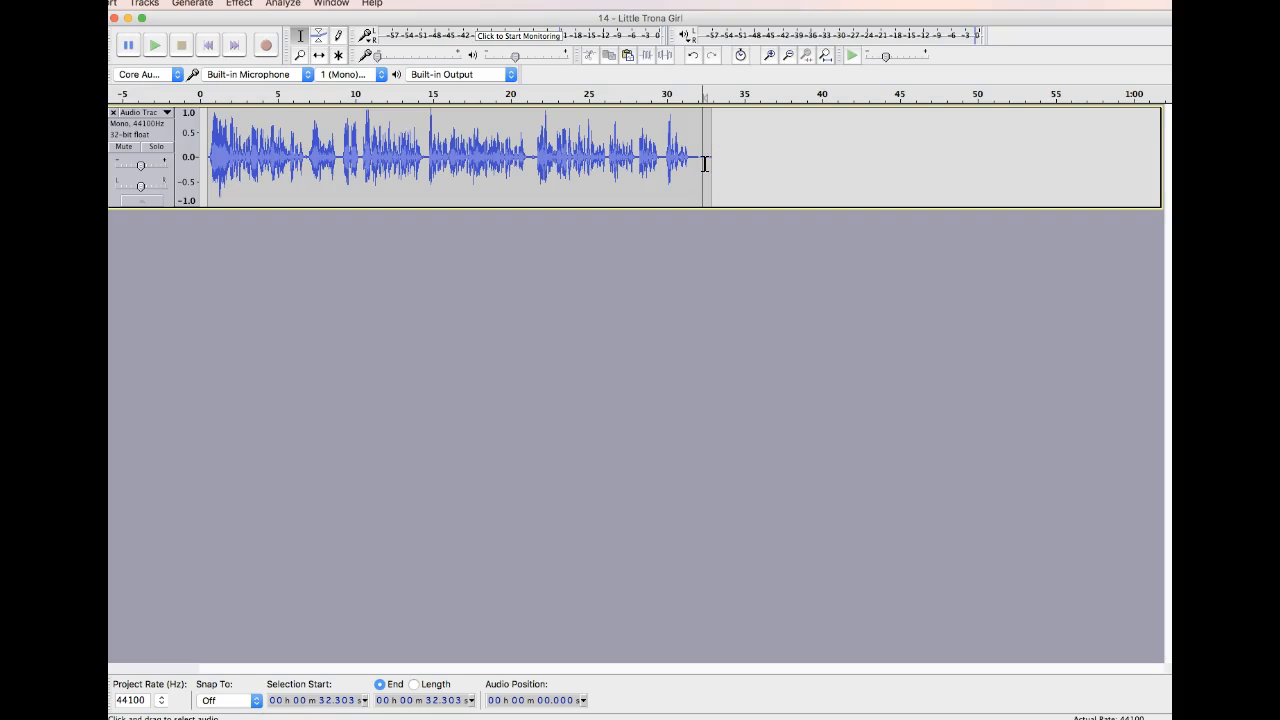
{"action": "key", "text": "super+v"}
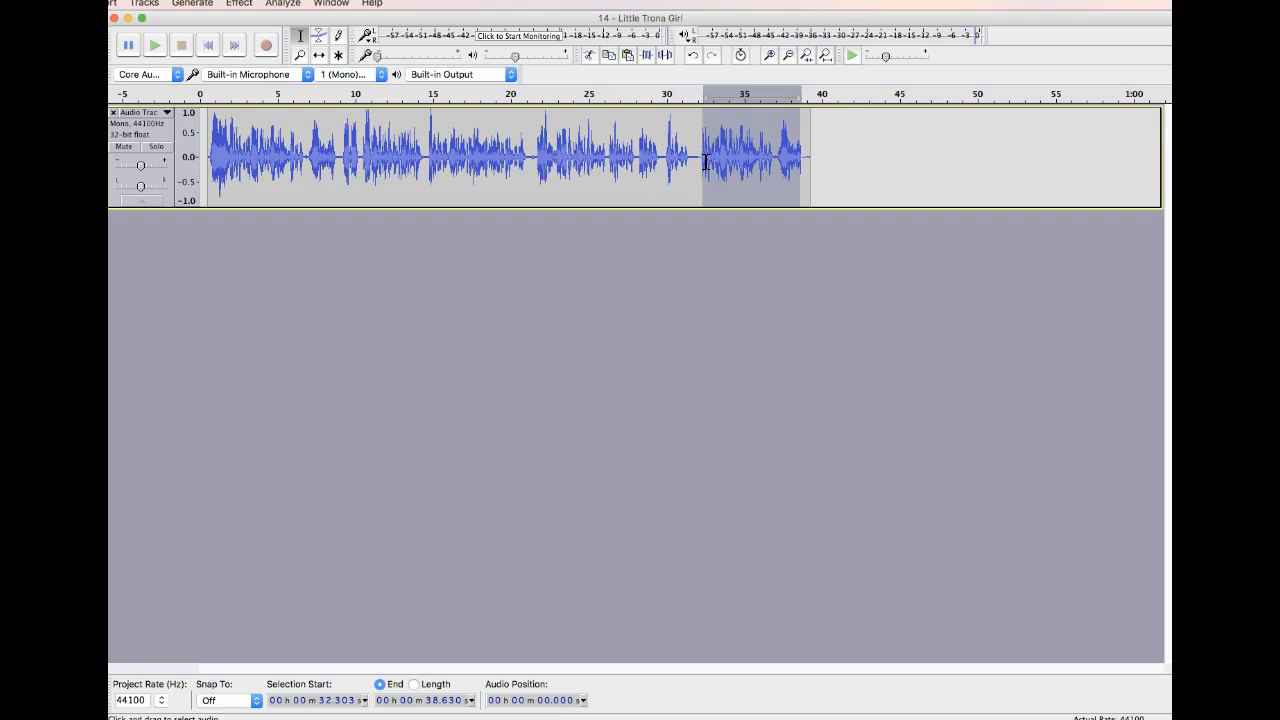
{"action": "key", "text": "Delete"}
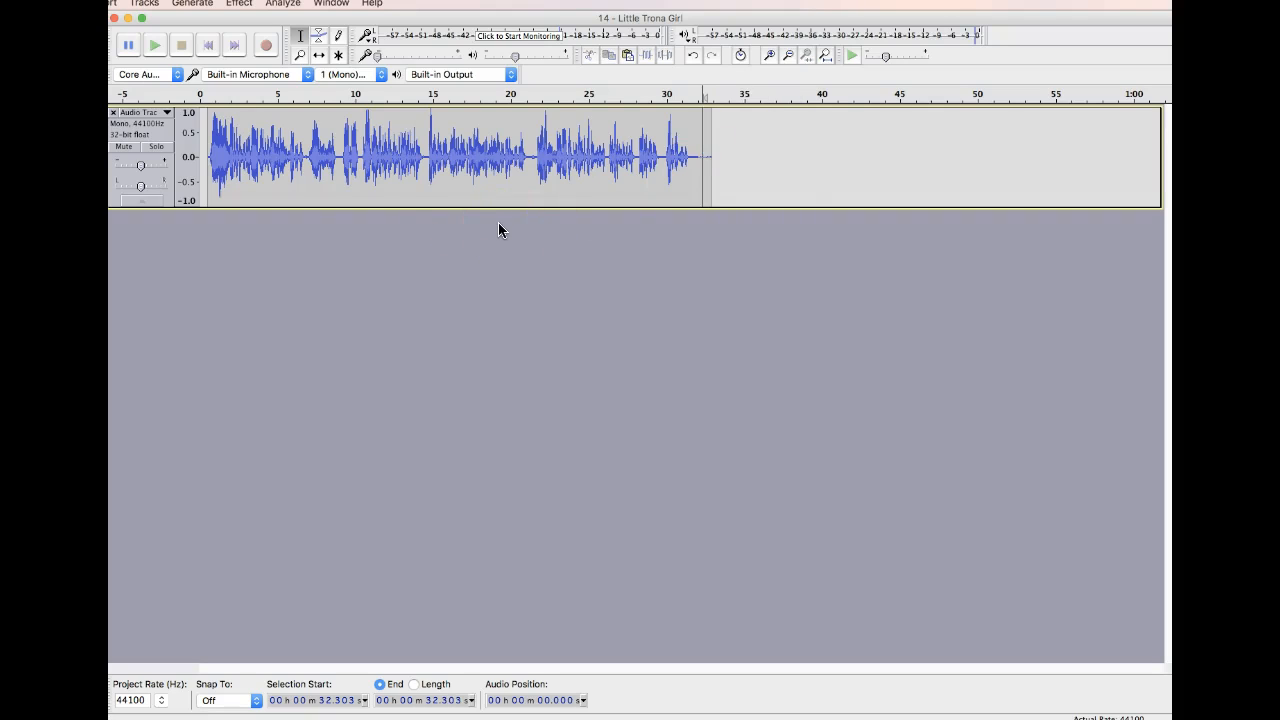
Zoom in around the 8-second mark with the Zoom tool and select the voice audio from about 9.3 s to 10.7 s.
{"action": "left_click_drag", "start_coordinate": [307, 150], "coordinate": [190, 155]}
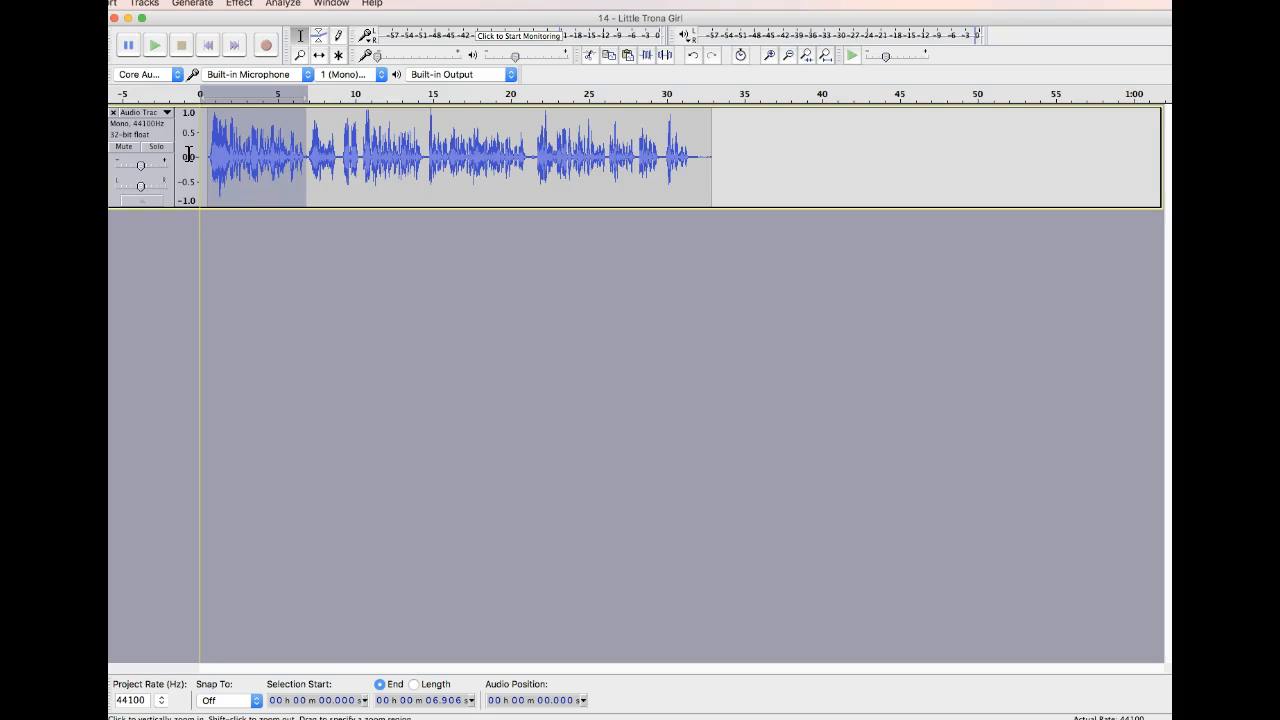
{"action": "left_click", "coordinate": [300, 56]}
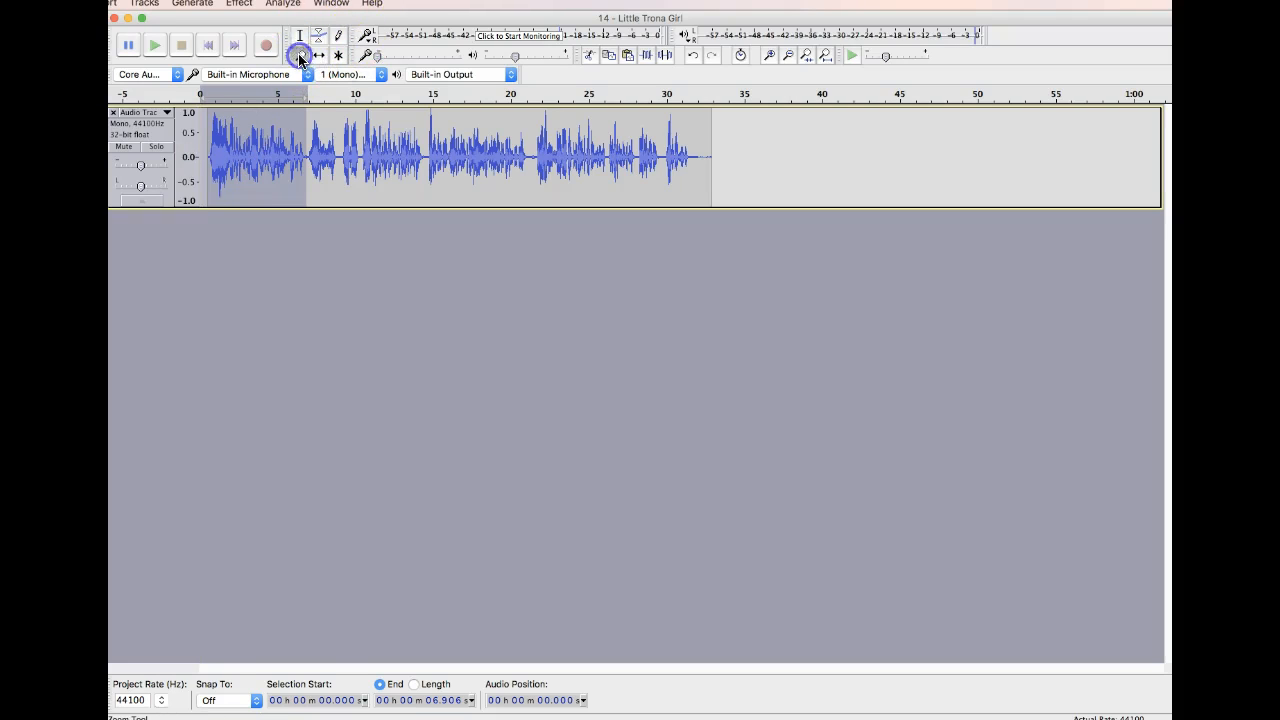
{"action": "left_click", "coordinate": [323, 148]}
{"action": "left_click", "coordinate": [323, 148]}
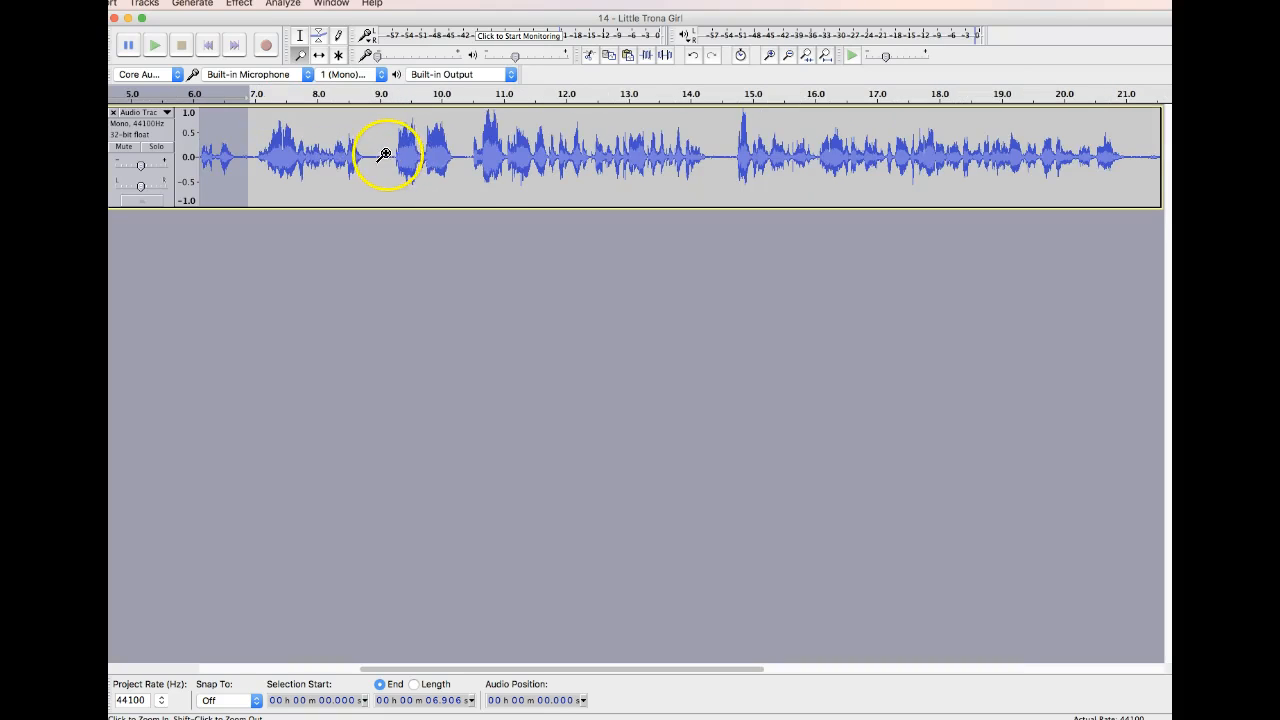
{"action": "left_click", "coordinate": [300, 36]}
{"action": "left_click", "coordinate": [397, 154]}
{"action": "left_click_drag", "start_coordinate": [407, 154], "coordinate": [487, 154]}
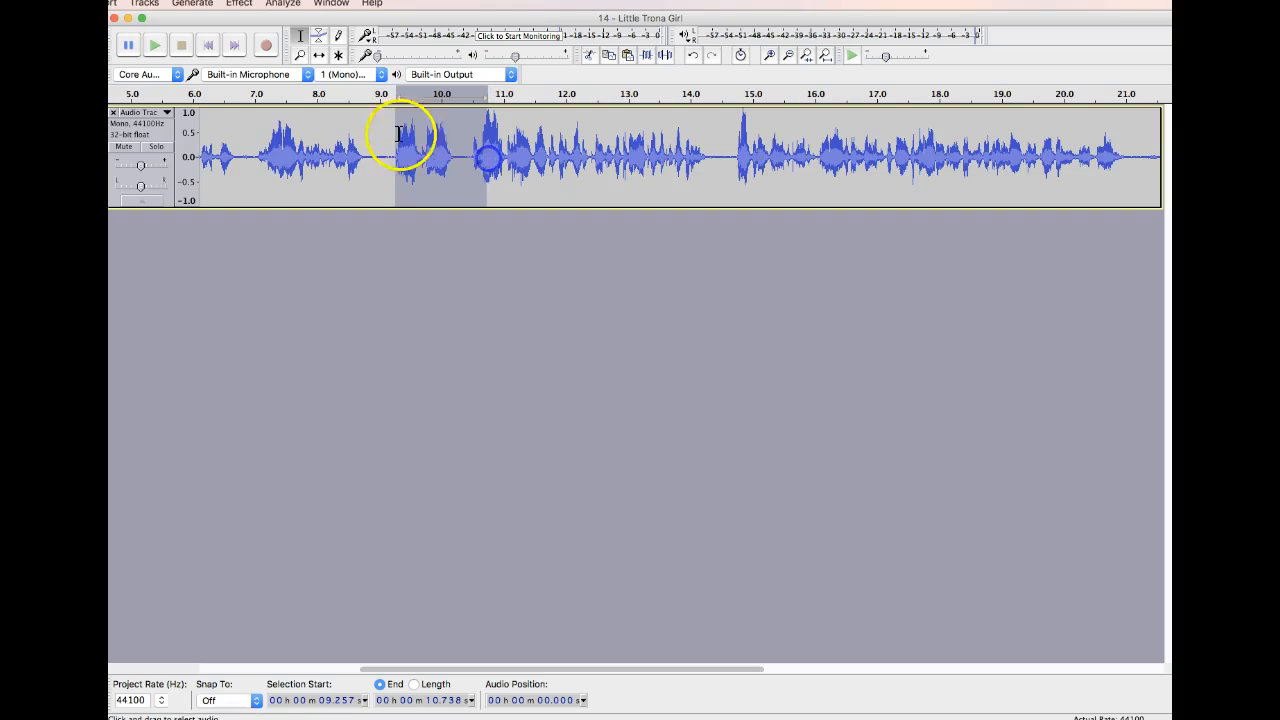
Lower the voice volume between about 8.5 s and 11.6 s by shaping control points with the Envelope tool.
{"action": "left_click", "coordinate": [319, 37]}
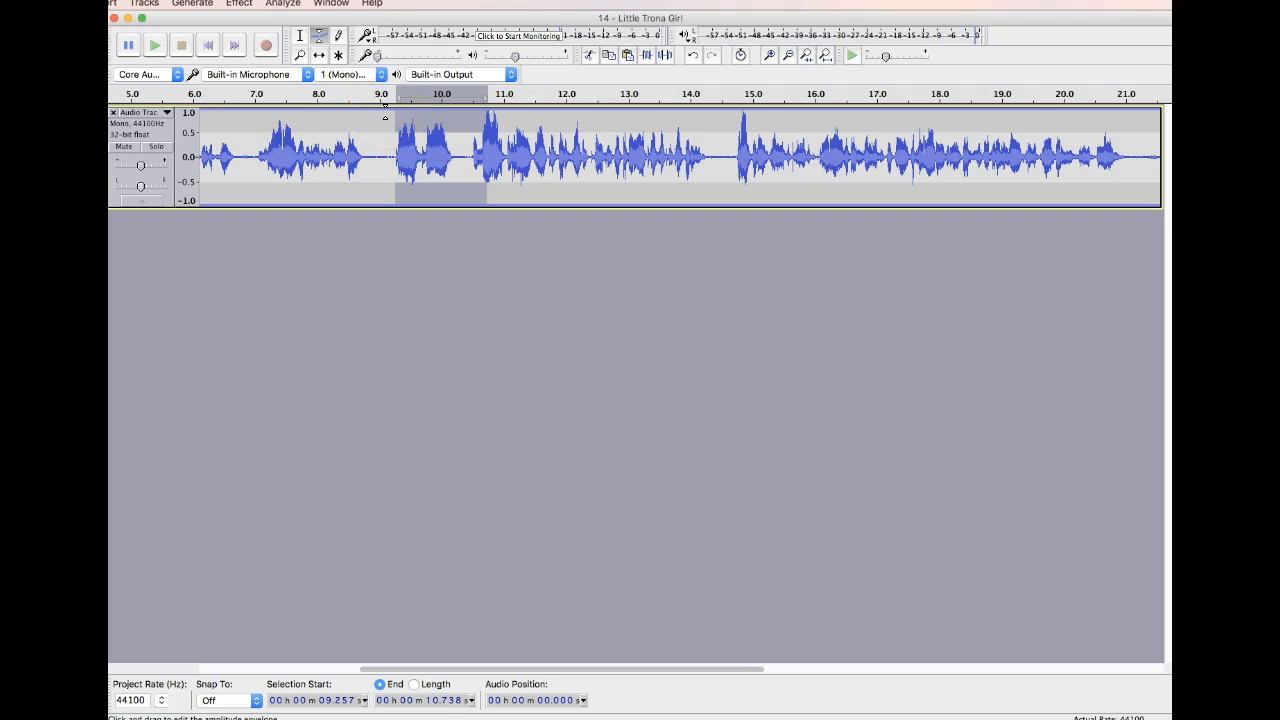
{"action": "left_click", "coordinate": [387, 112]}
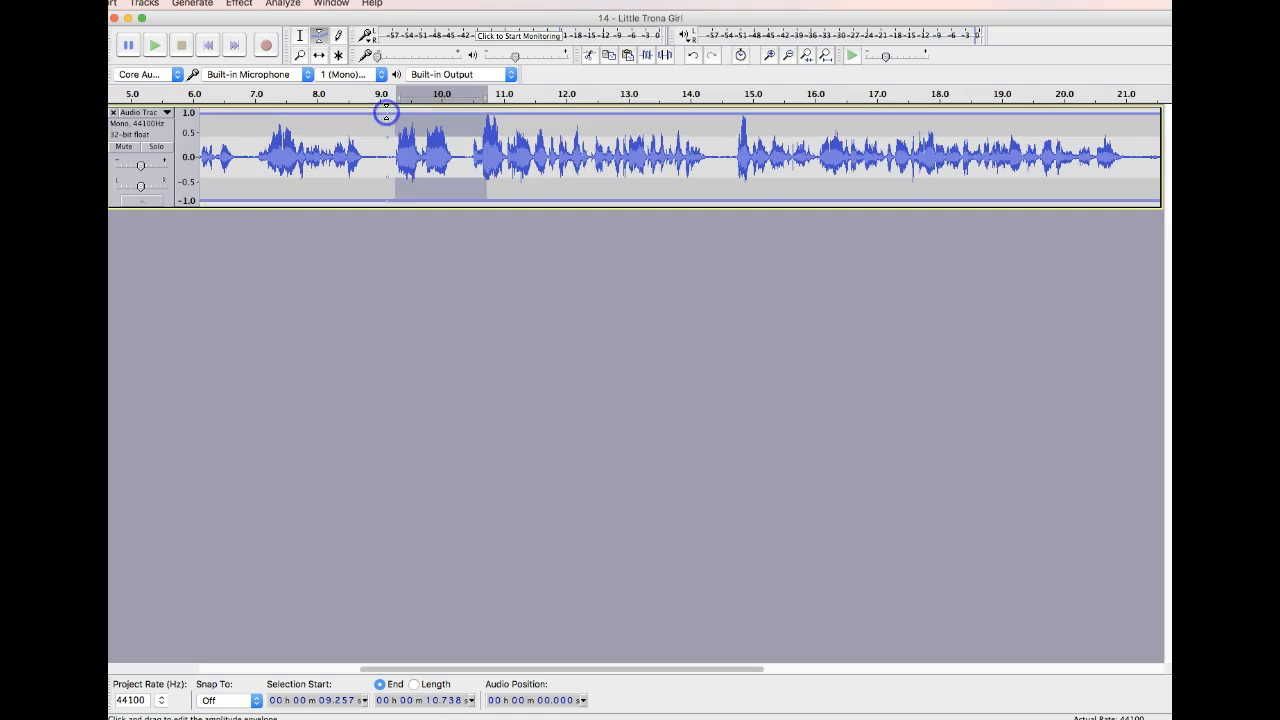
{"action": "left_click", "coordinate": [460, 114]}
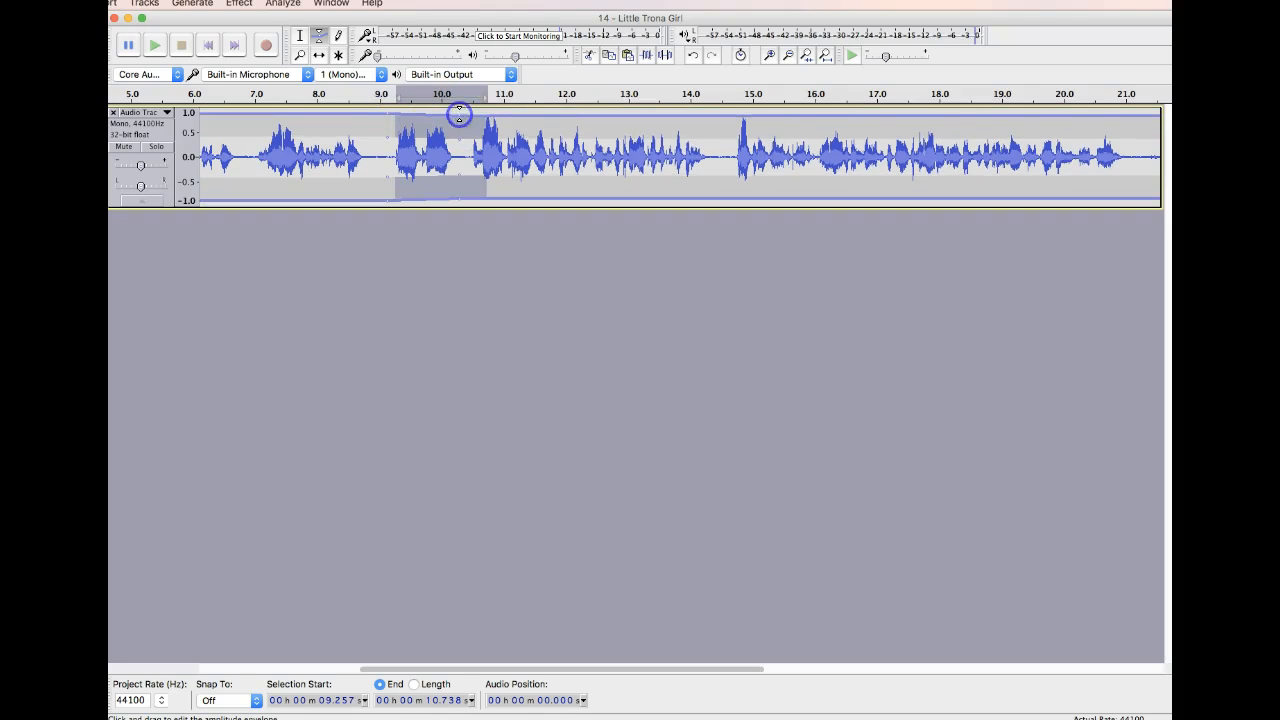
{"action": "left_click", "coordinate": [543, 114]}
{"action": "left_click_drag", "start_coordinate": [515, 115], "coordinate": [460, 138]}
{"action": "left_click_drag", "start_coordinate": [386, 113], "coordinate": [514, 143]}
{"action": "left_click", "coordinate": [435, 117]}
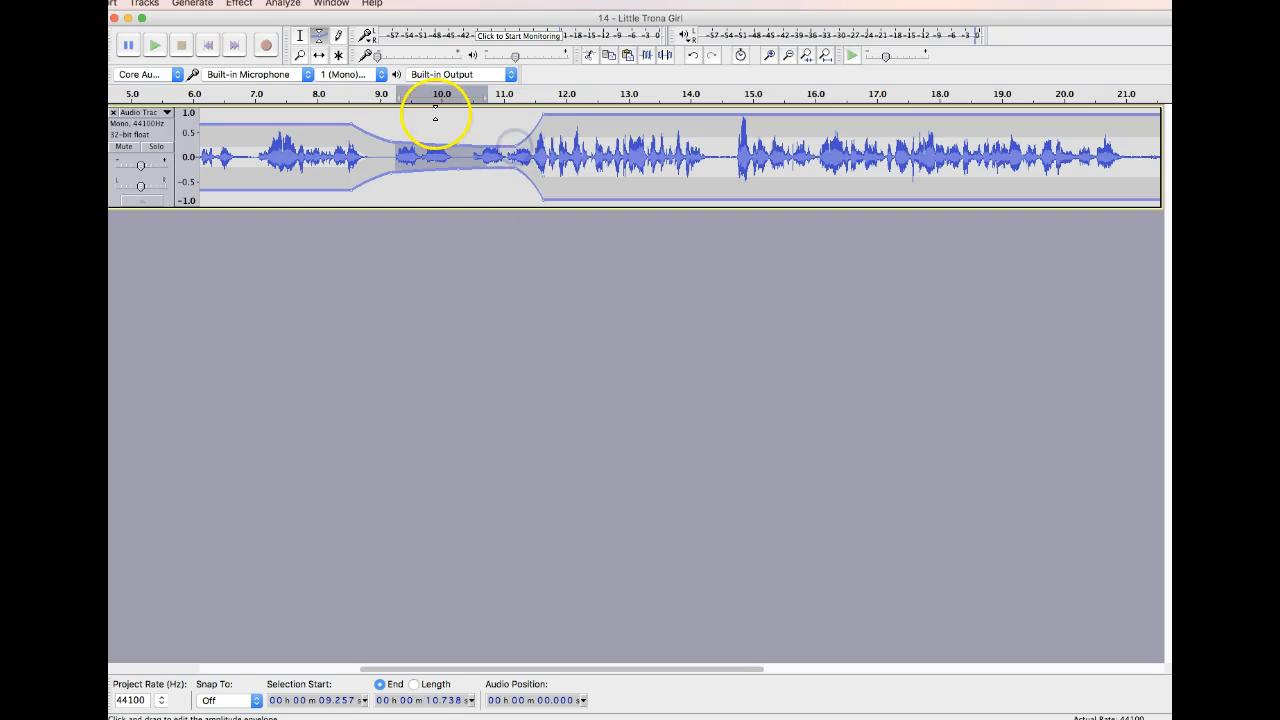
Undo all the envelope volume changes on the voice track.
{"action": "key", "text": "super+z"}
{"action": "key", "text": "super+z"}
{"action": "key", "text": "super+z"}
{"action": "key", "text": "super+z"}
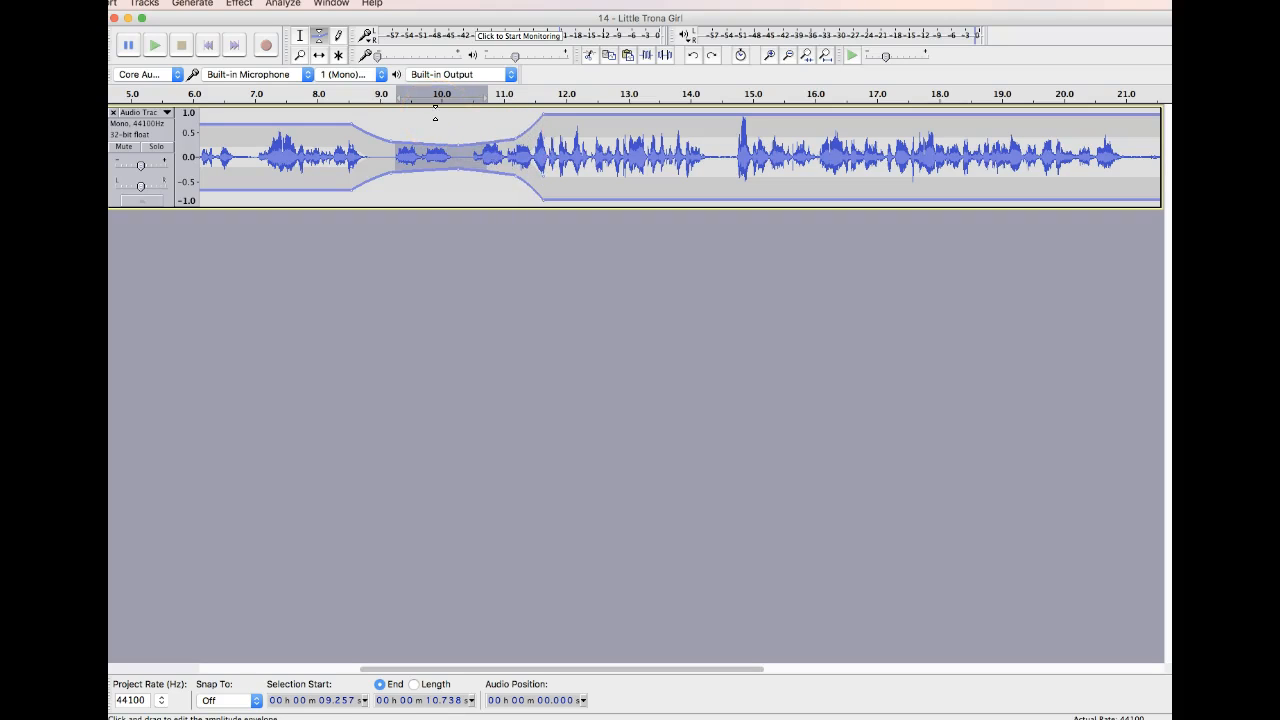
{"action": "key", "text": "super+z"}
{"action": "key", "text": "super+z"}
{"action": "key", "text": "super+z"}
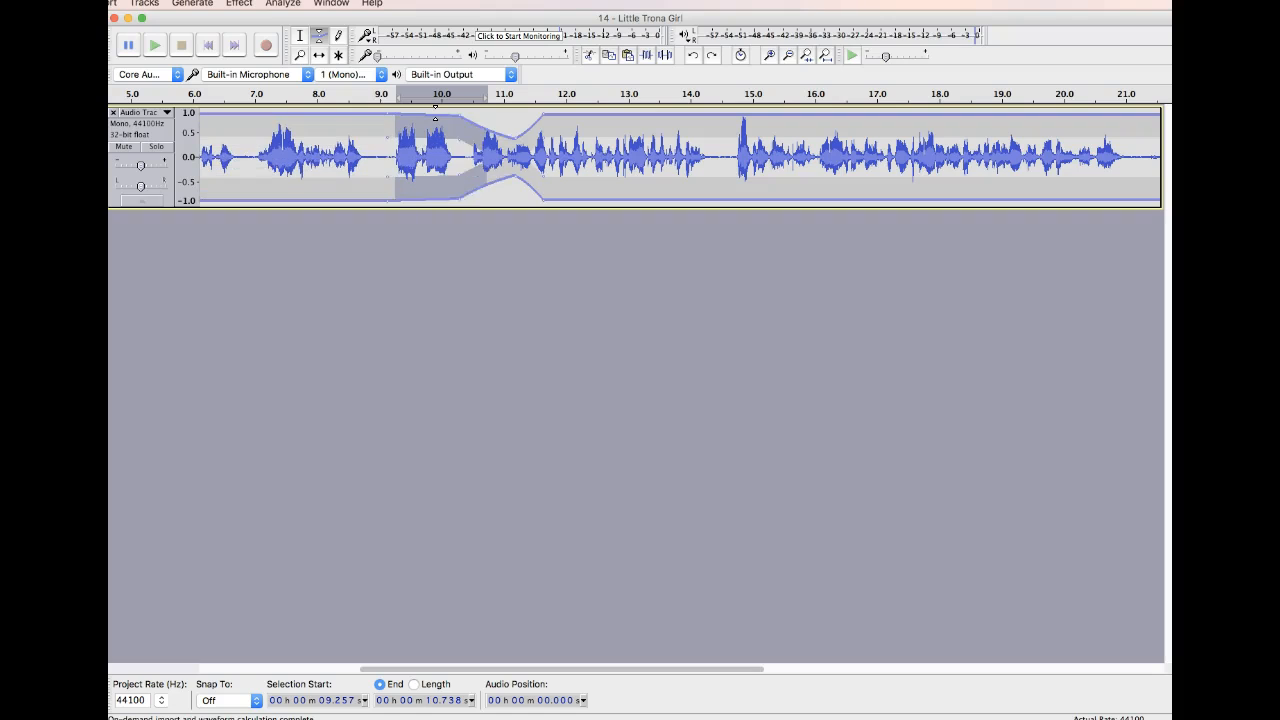
{"action": "key", "text": "super+z"}
{"action": "key", "text": "super+z"}
{"action": "key", "text": "super+z"}
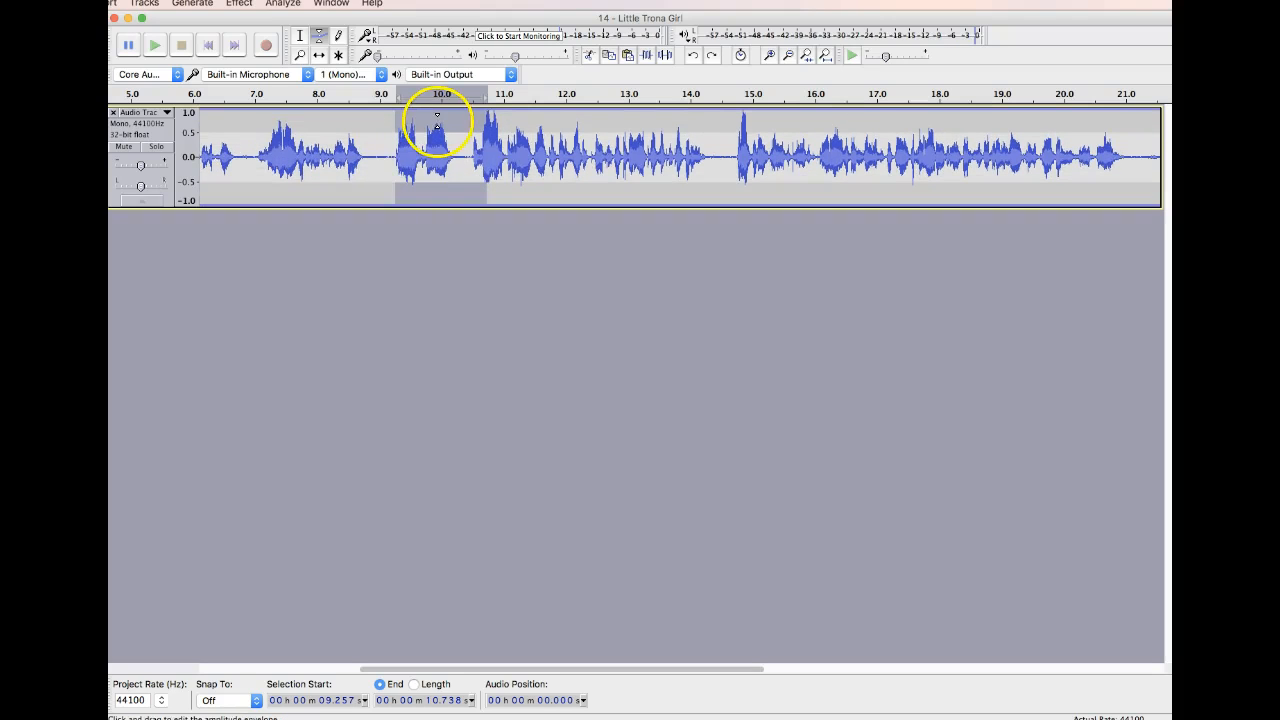
Move the voice clip later in time with the Time Shift tool so it starts at about 6 s.
{"action": "left_click", "coordinate": [300, 36]}
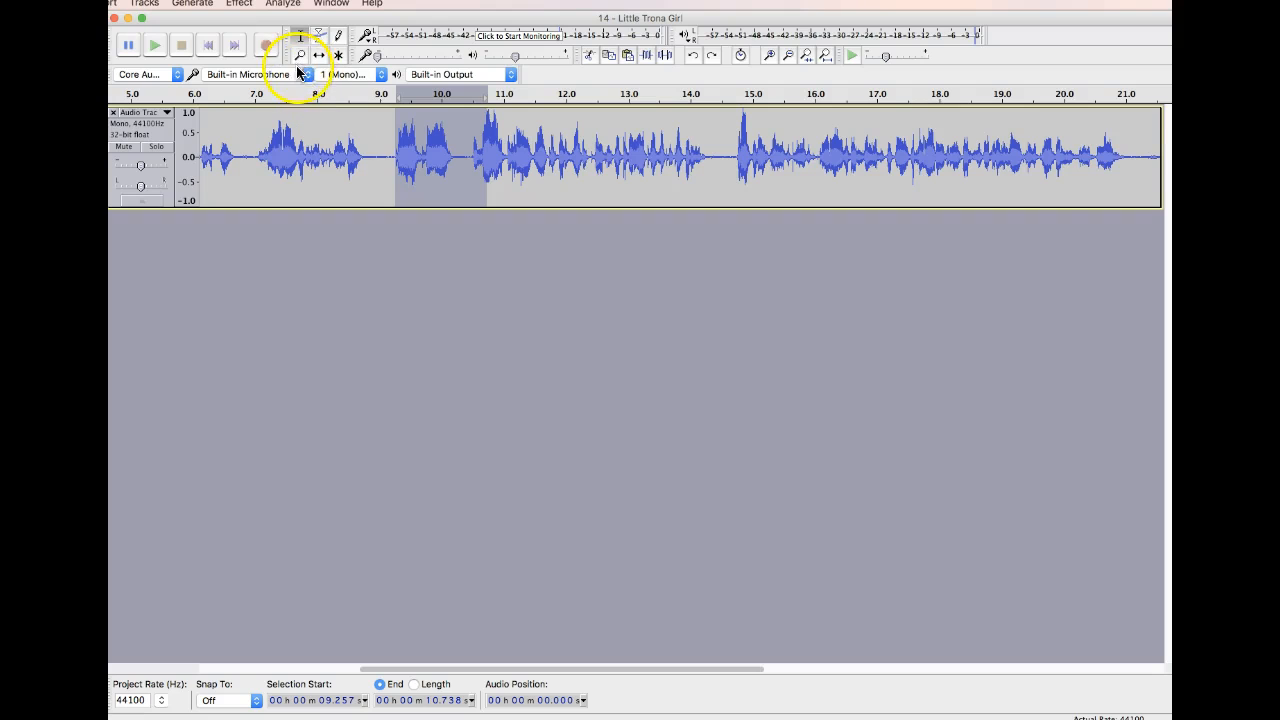
{"action": "left_click", "coordinate": [297, 56]}
{"action": "left_click", "coordinate": [320, 56]}
{"action": "left_click_drag", "start_coordinate": [231, 132], "coordinate": [391, 143]}
{"action": "left_click_drag", "start_coordinate": [214, 138], "coordinate": [439, 146]}
{"action": "left_click_drag", "start_coordinate": [239, 143], "coordinate": [348, 140]}
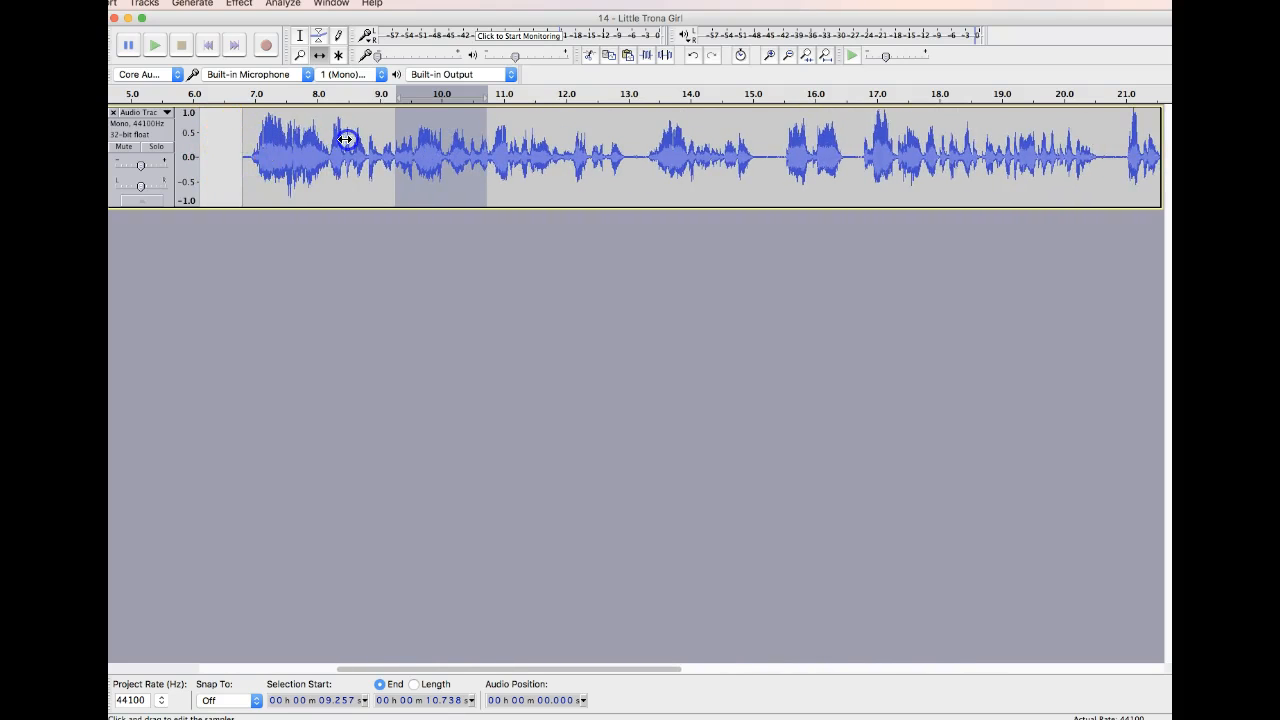
{"action": "left_click_drag", "start_coordinate": [244, 134], "coordinate": [194, 148]}
{"action": "left_click", "coordinate": [300, 35]}
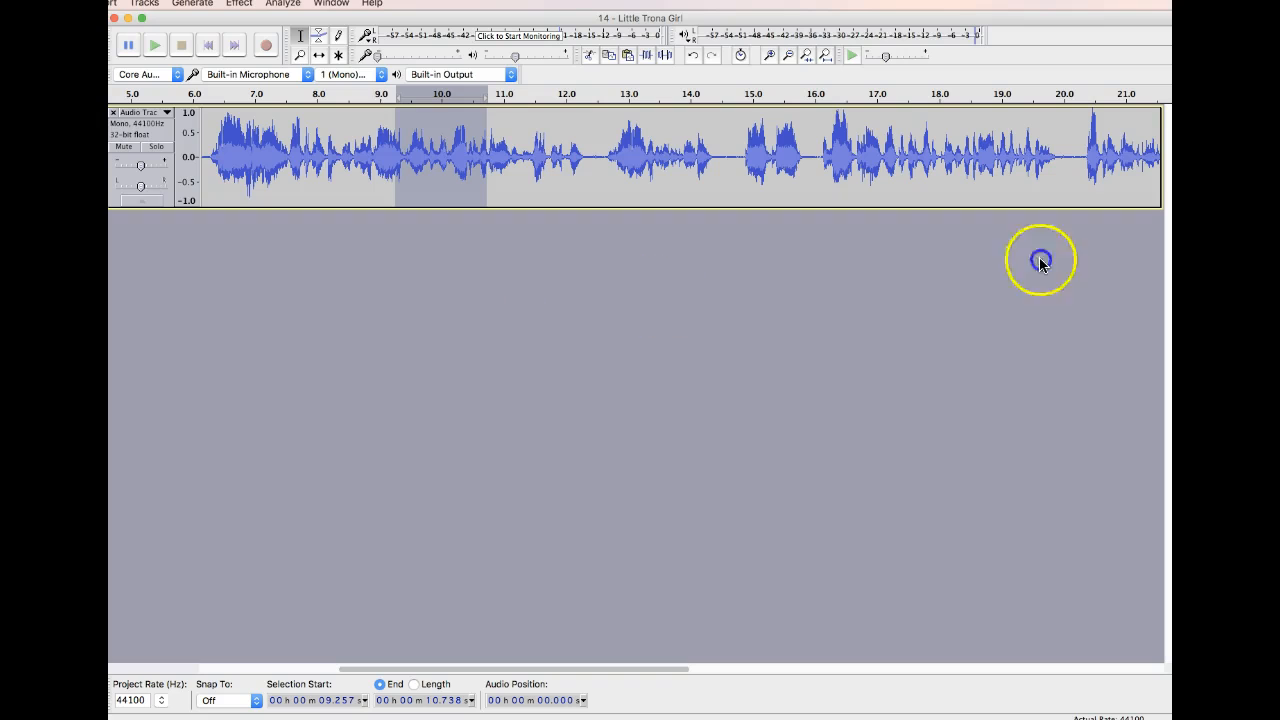
Import the music file as a second track and convert the whole music track from stereo to mono.
{"action": "left_click_drag", "start_coordinate": [1165, 300], "coordinate": [129, 232]}
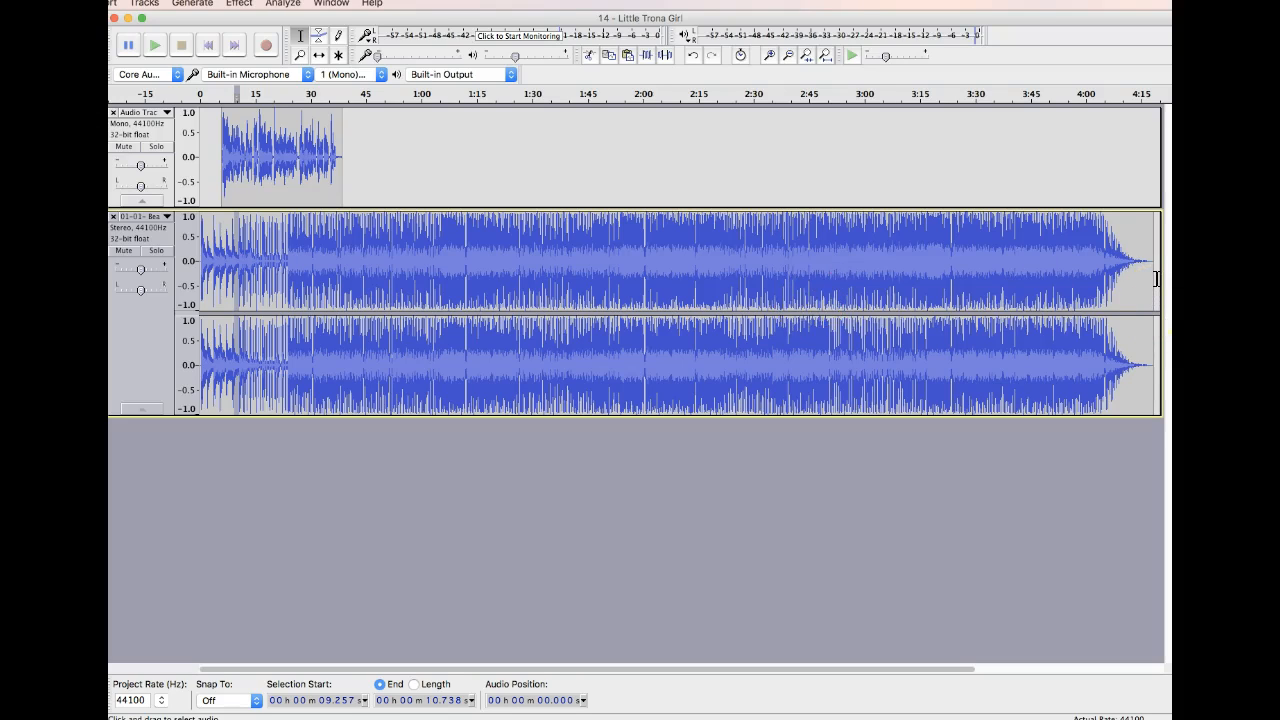
{"action": "left_click_drag", "start_coordinate": [1157, 273], "coordinate": [149, 246]}
{"action": "key", "text": "super+Tab"}
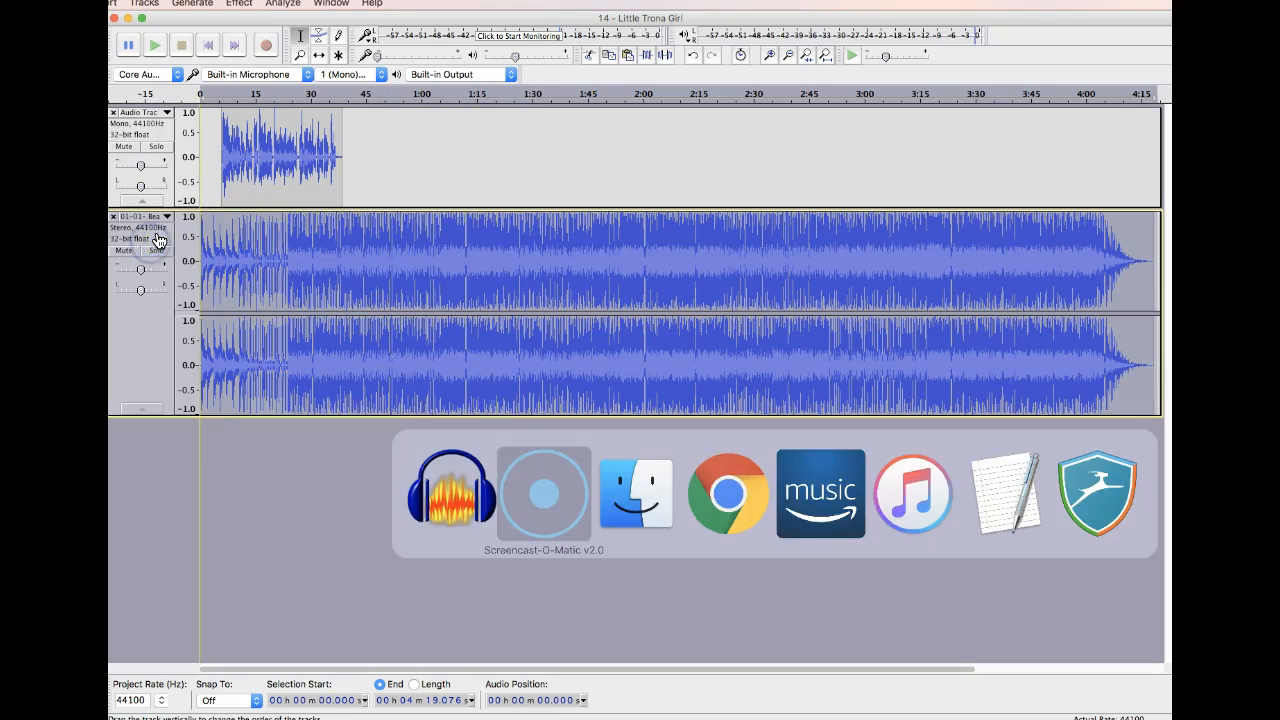
{"action": "left_click", "coordinate": [144, 3]}
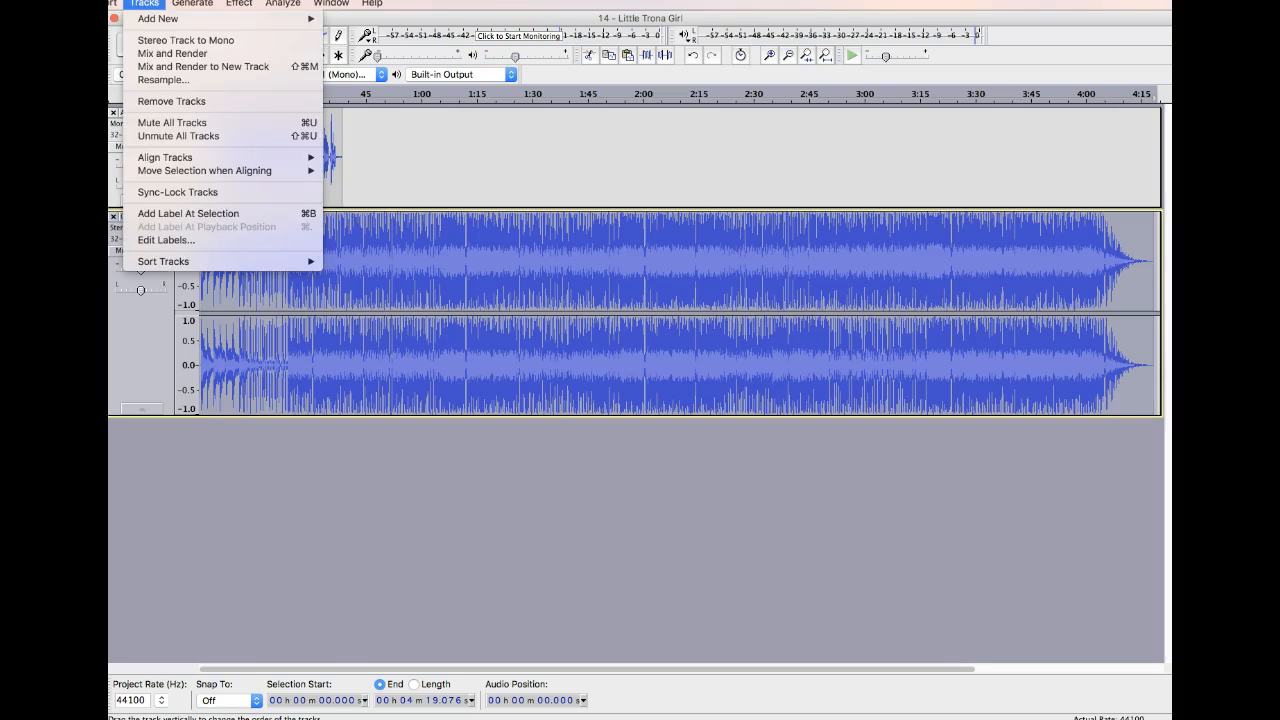
{"action": "left_click", "coordinate": [192, 44]}
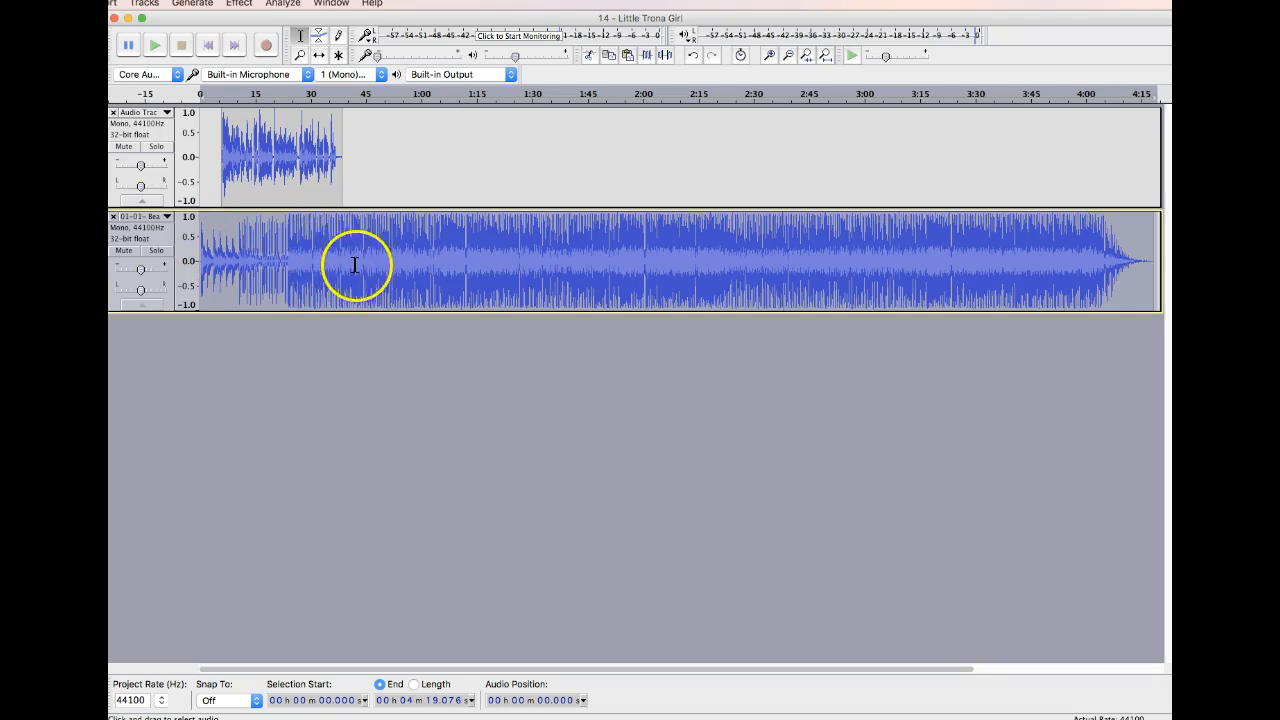
Try lowering the volume of the whole music track with the Amplify effect, and undo that reduction.
{"action": "left_click", "coordinate": [284, 238]}
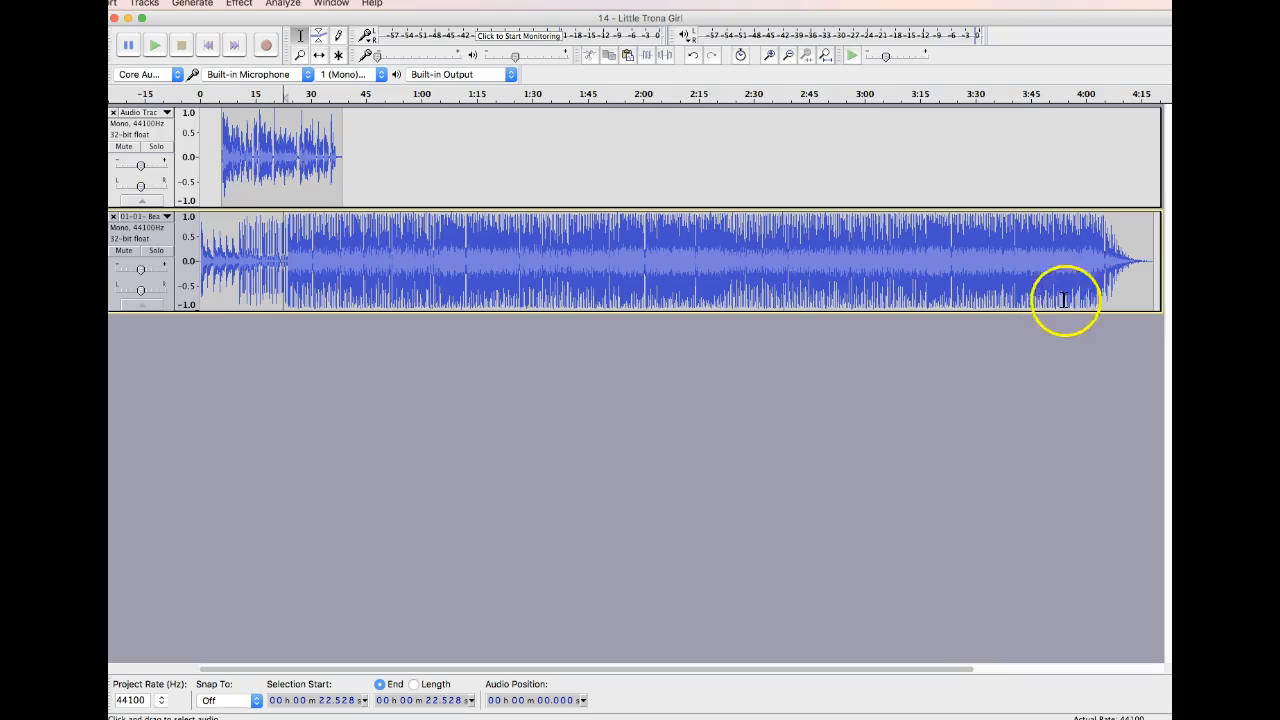
{"action": "left_click_drag", "start_coordinate": [1153, 258], "coordinate": [731, 255]}
{"action": "left_click_drag", "start_coordinate": [546, 255], "coordinate": [110, 248]}
{"action": "key", "text": "super+Tab"}
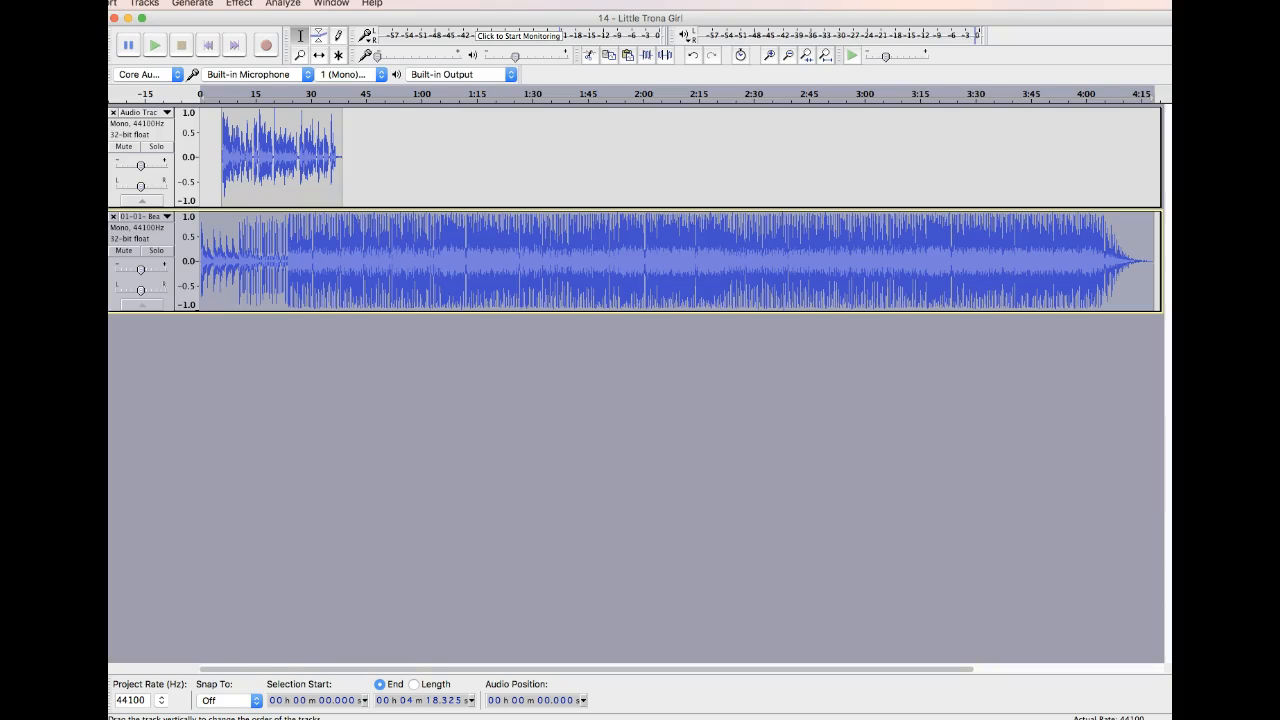
{"action": "left_click", "coordinate": [239, 3]}
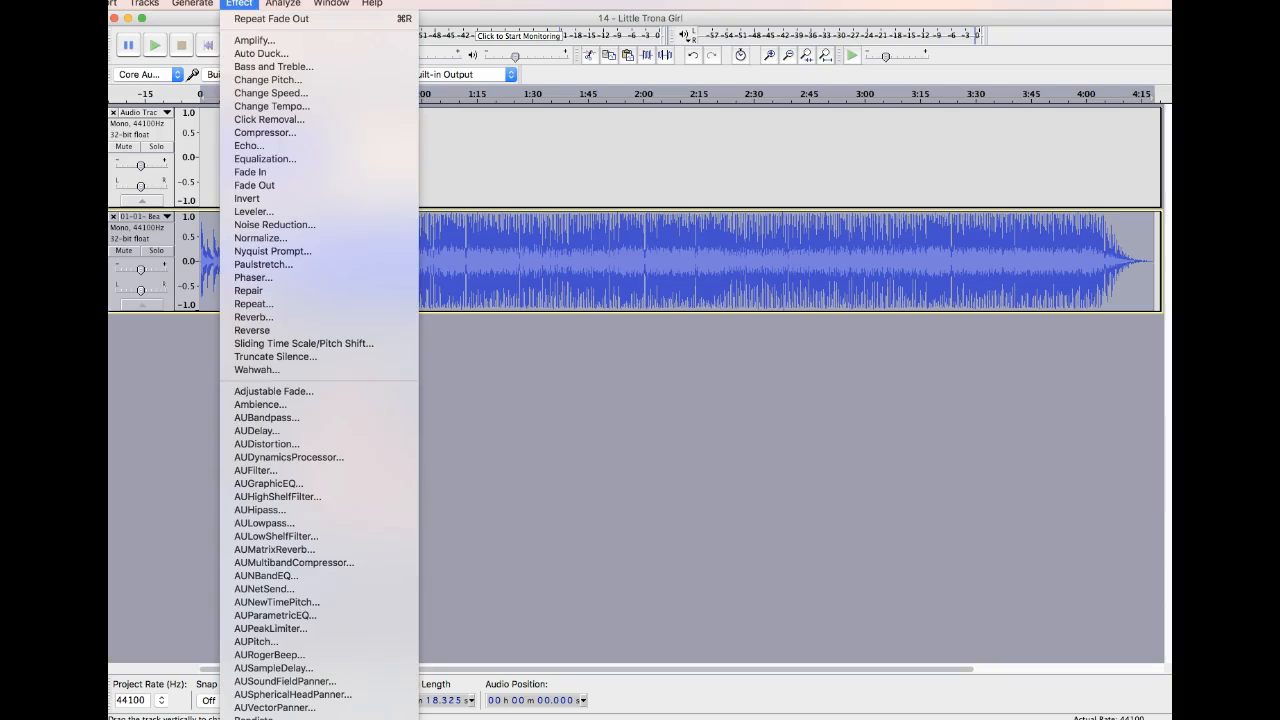
{"action": "left_click", "coordinate": [262, 44]}
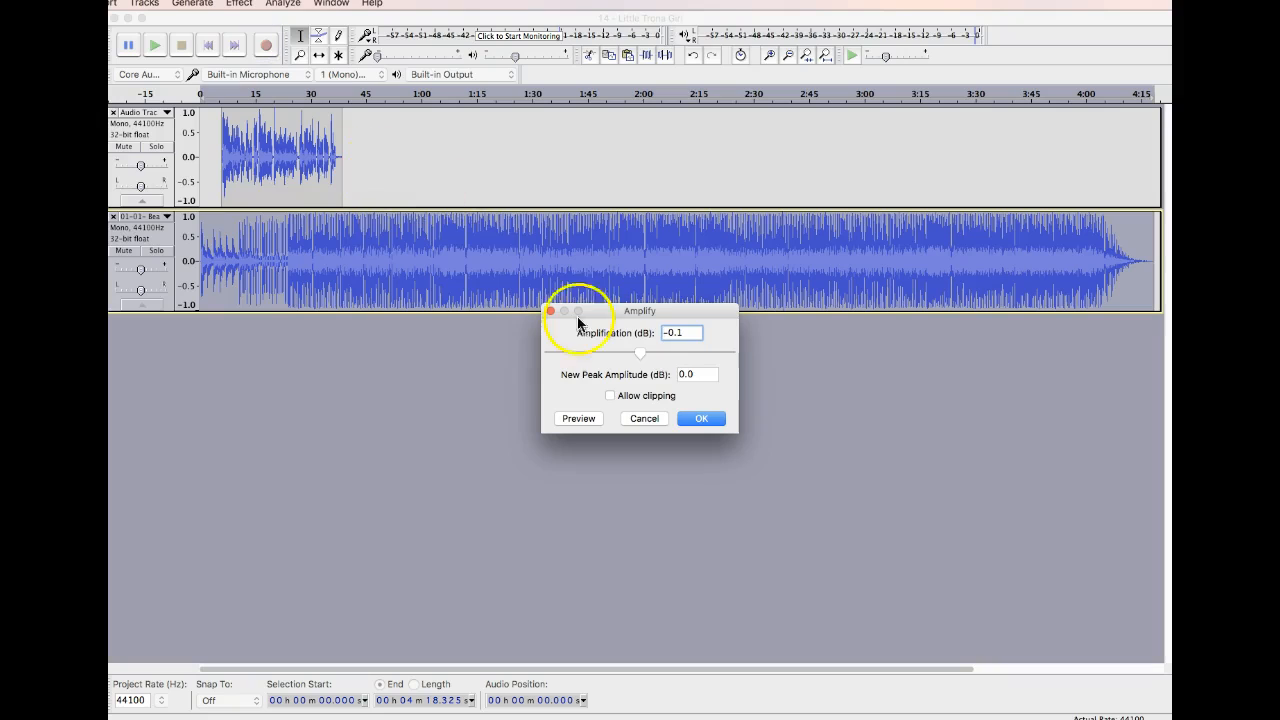
{"action": "left_click_drag", "start_coordinate": [645, 352], "coordinate": [609, 354]}
{"action": "left_click", "coordinate": [701, 421]}
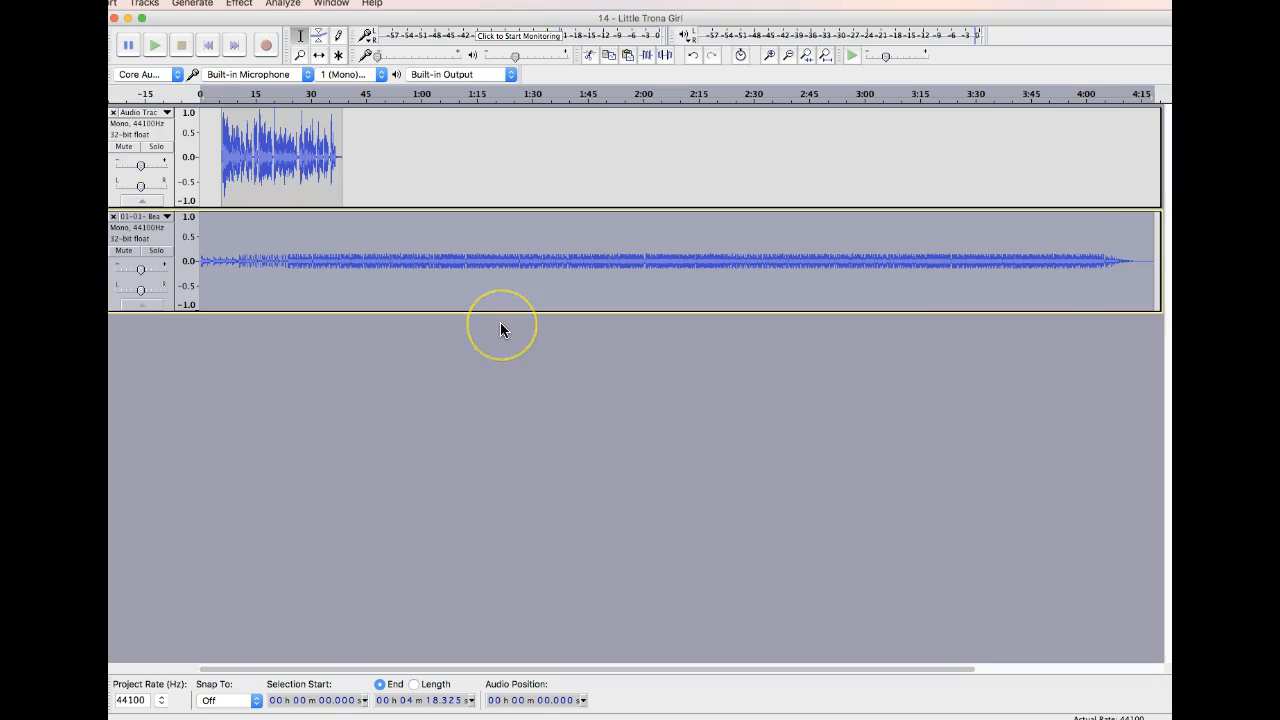
{"action": "key", "text": "super+z"}
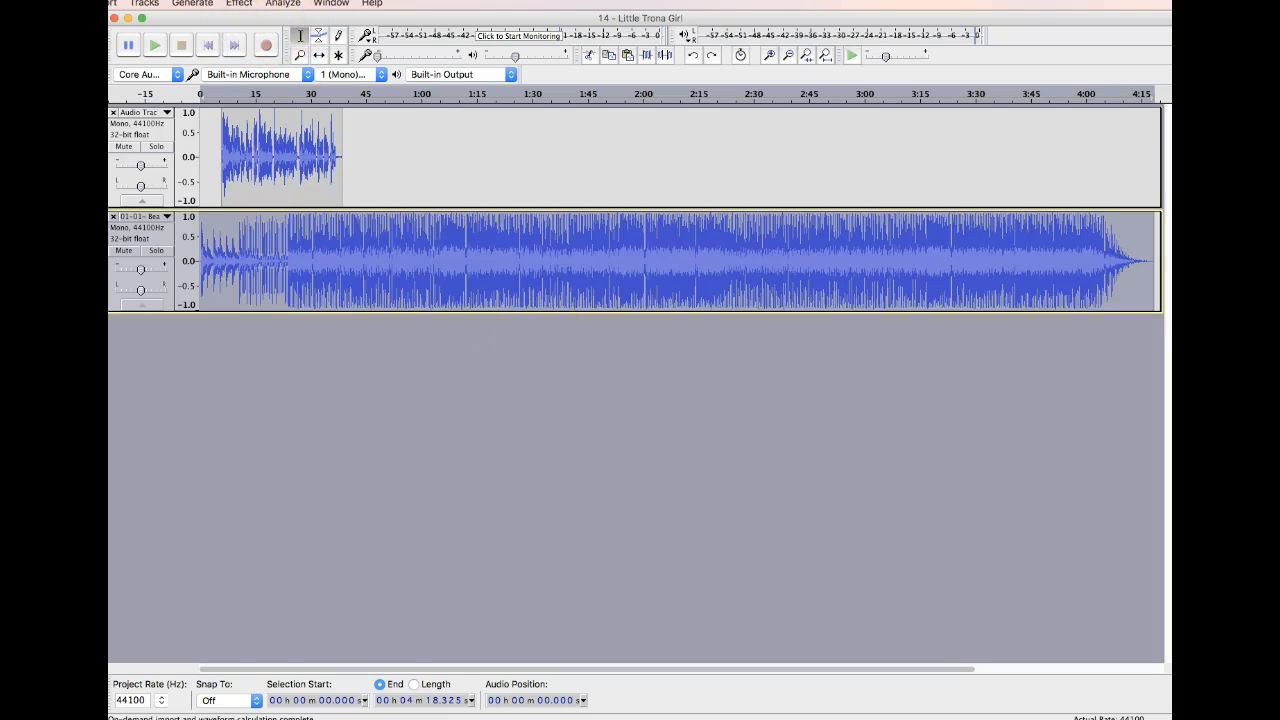
Apply Amplify to the whole music track with an amplification of -9.5 dB.
{"action": "left_click", "coordinate": [239, 3]}
{"action": "left_click", "coordinate": [255, 40]}
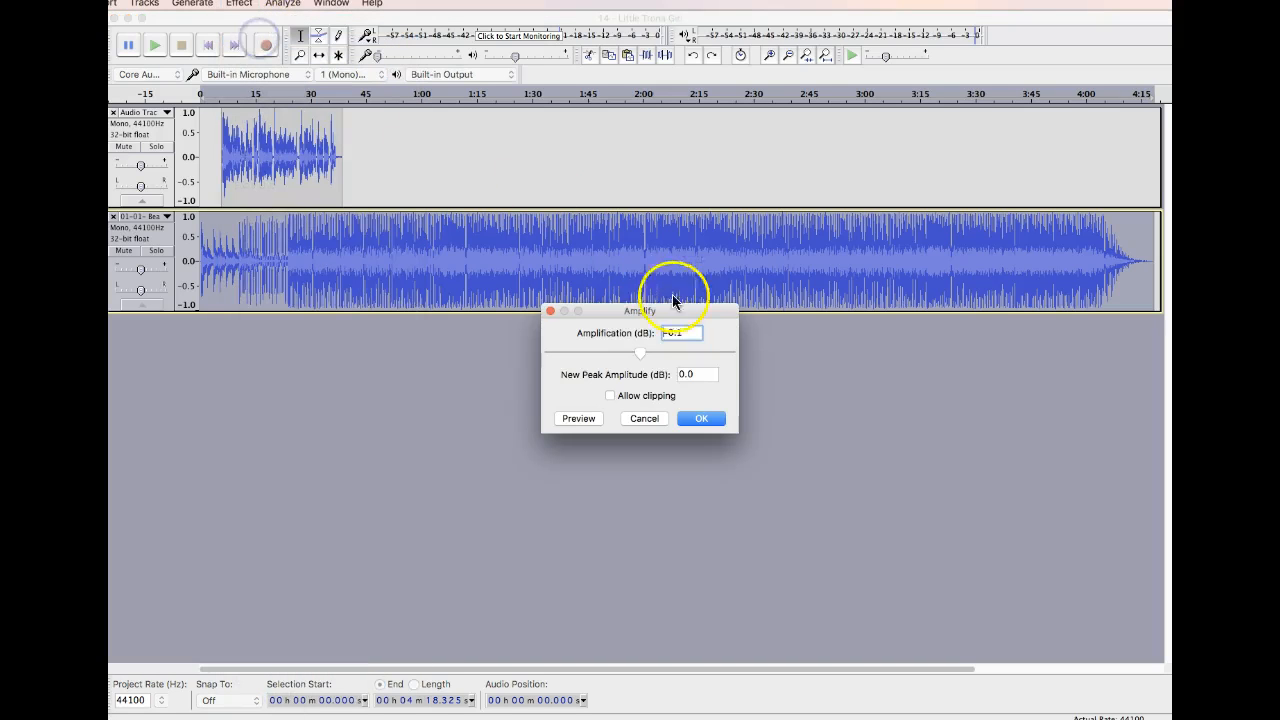
{"action": "left_click_drag", "start_coordinate": [641, 353], "coordinate": [624, 355]}
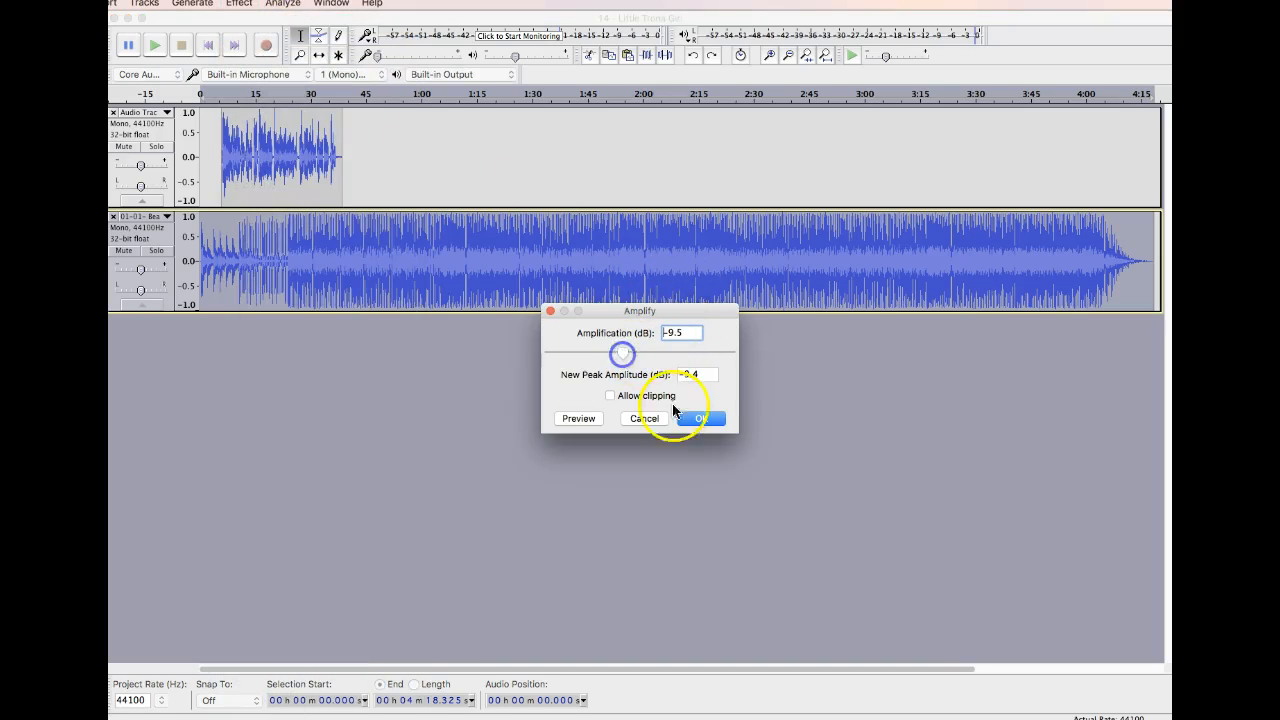
{"action": "left_click", "coordinate": [700, 419]}
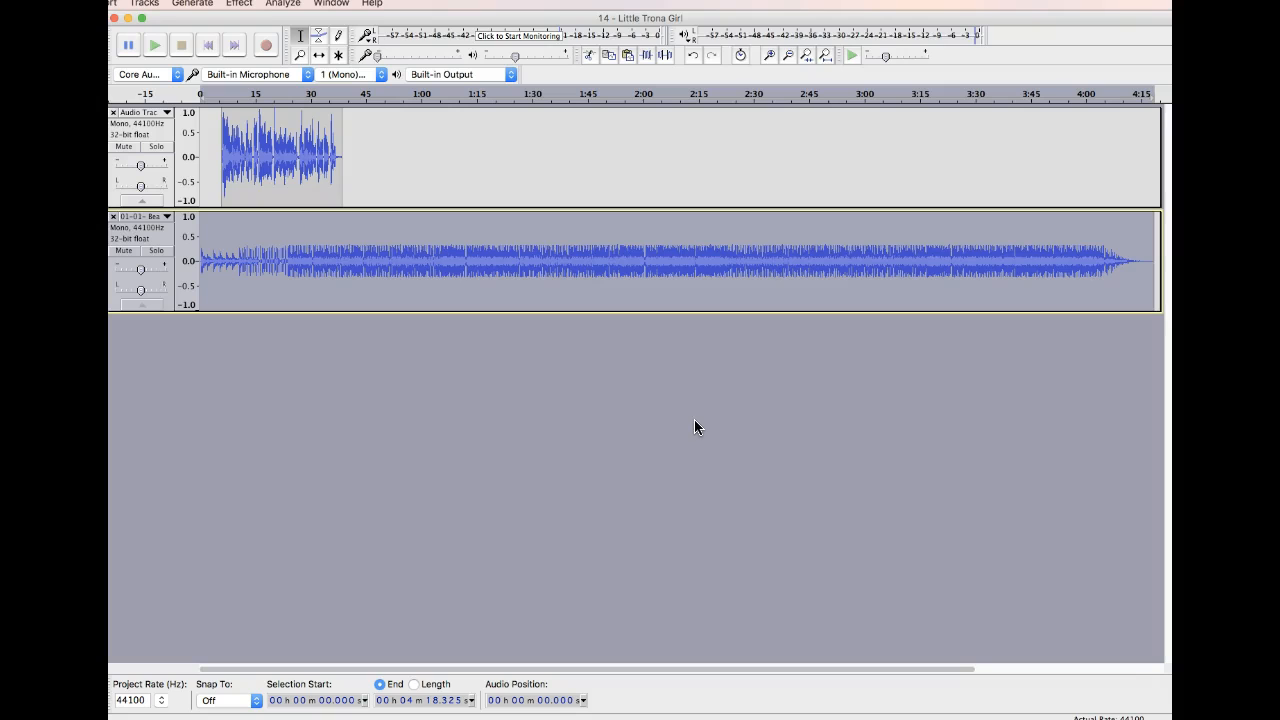
Play the music track from about 51 s to check its level, and place the cursor at about 16 s.
{"action": "left_click", "coordinate": [385, 252]}
{"action": "key", "text": "space"}
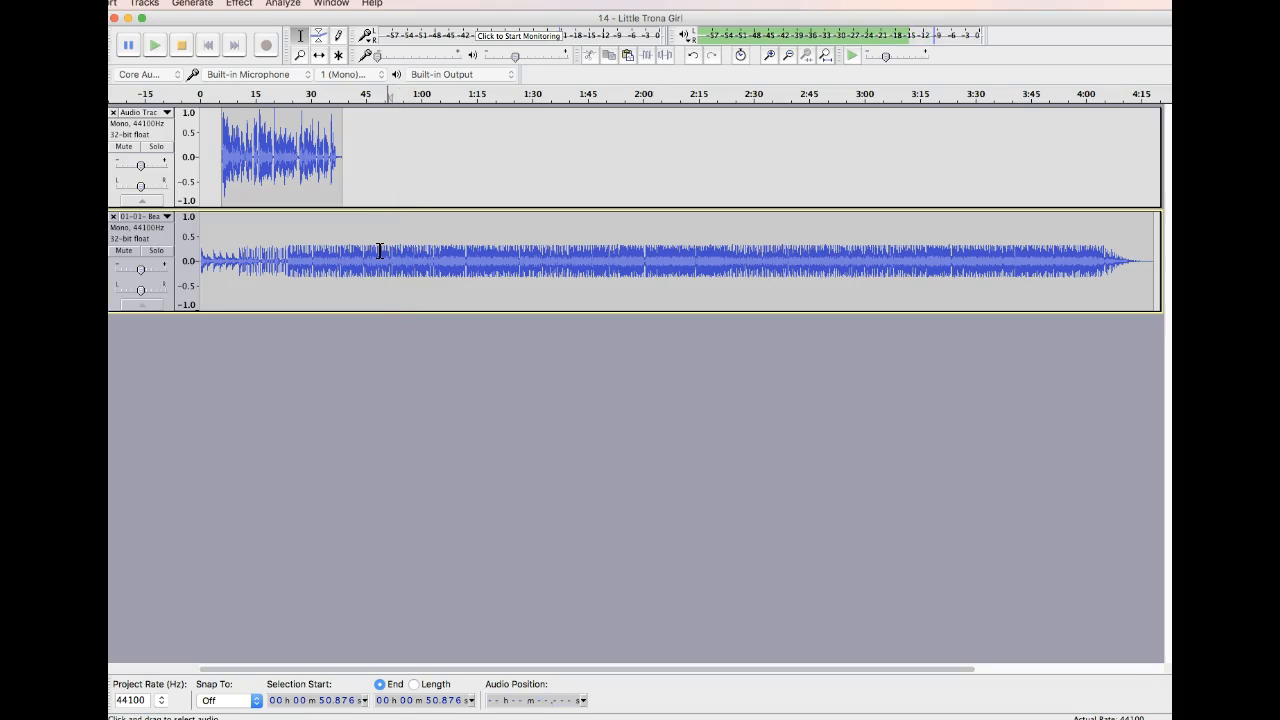
{"action": "key", "text": "space"}
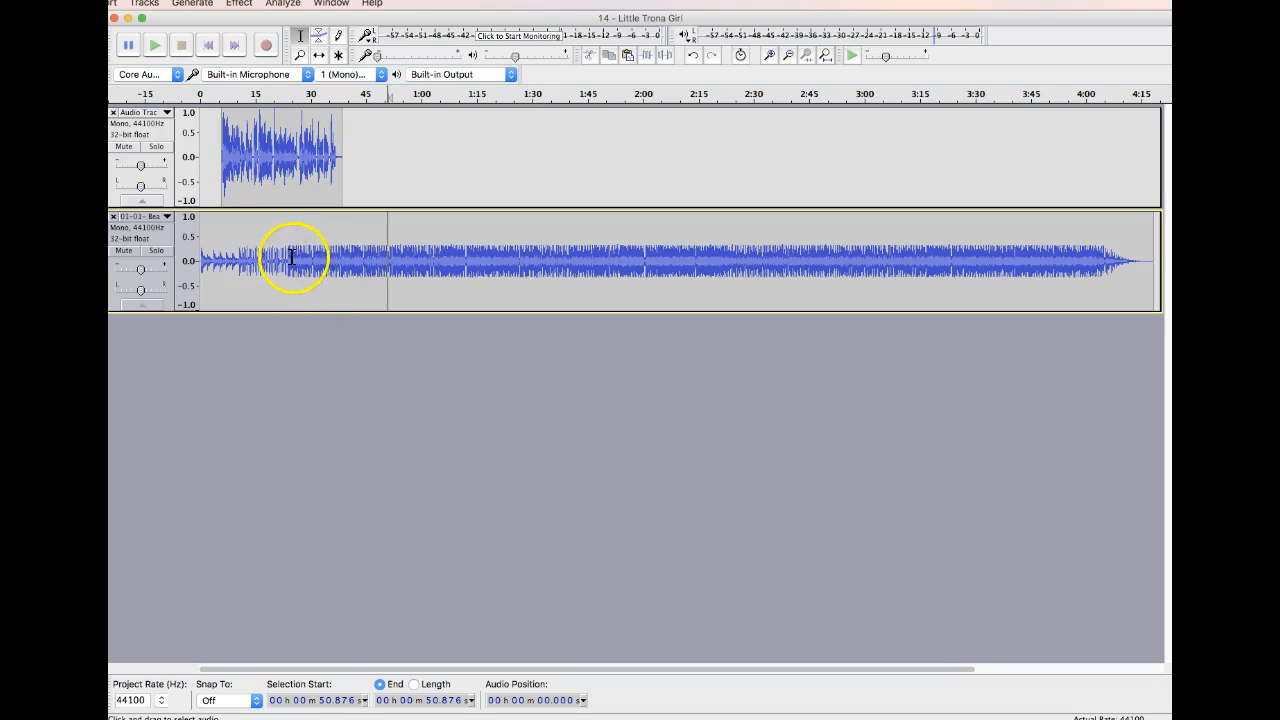
{"action": "left_click", "coordinate": [259, 258]}
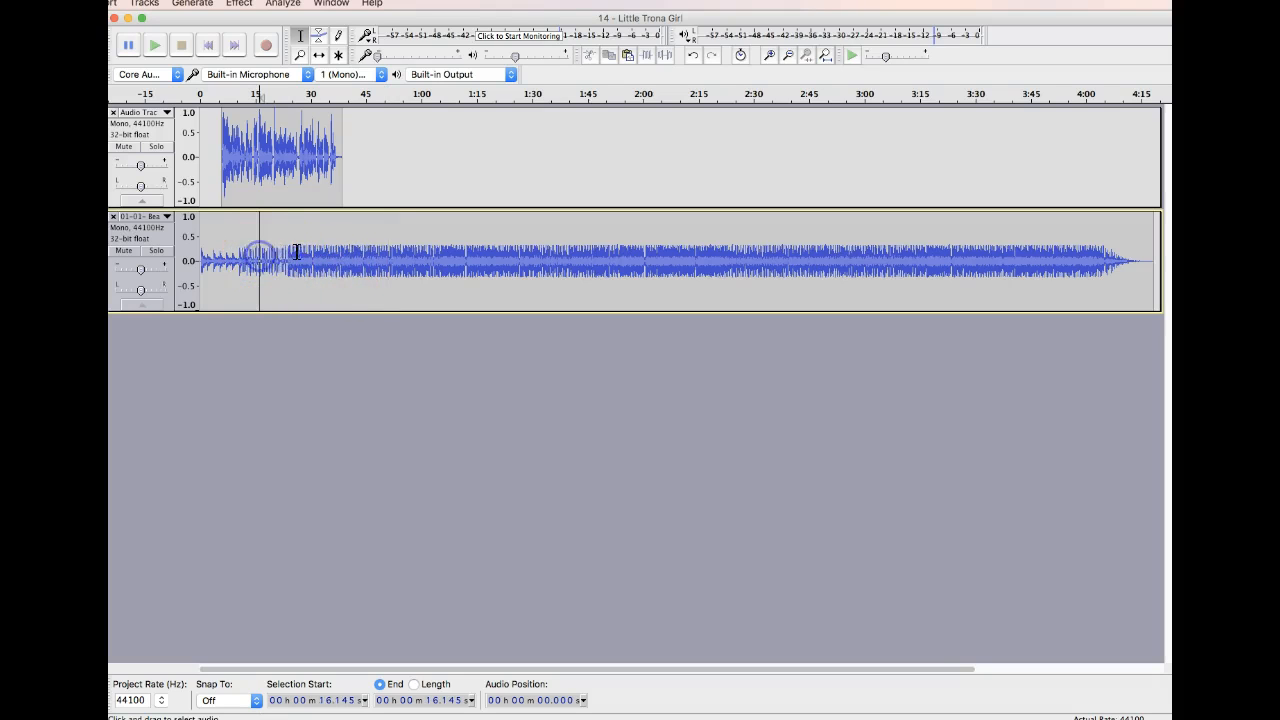
Shift the voice clip along its track so it starts at about 59 s.
{"action": "left_click", "coordinate": [318, 55]}
{"action": "left_click_drag", "start_coordinate": [224, 150], "coordinate": [419, 150]}
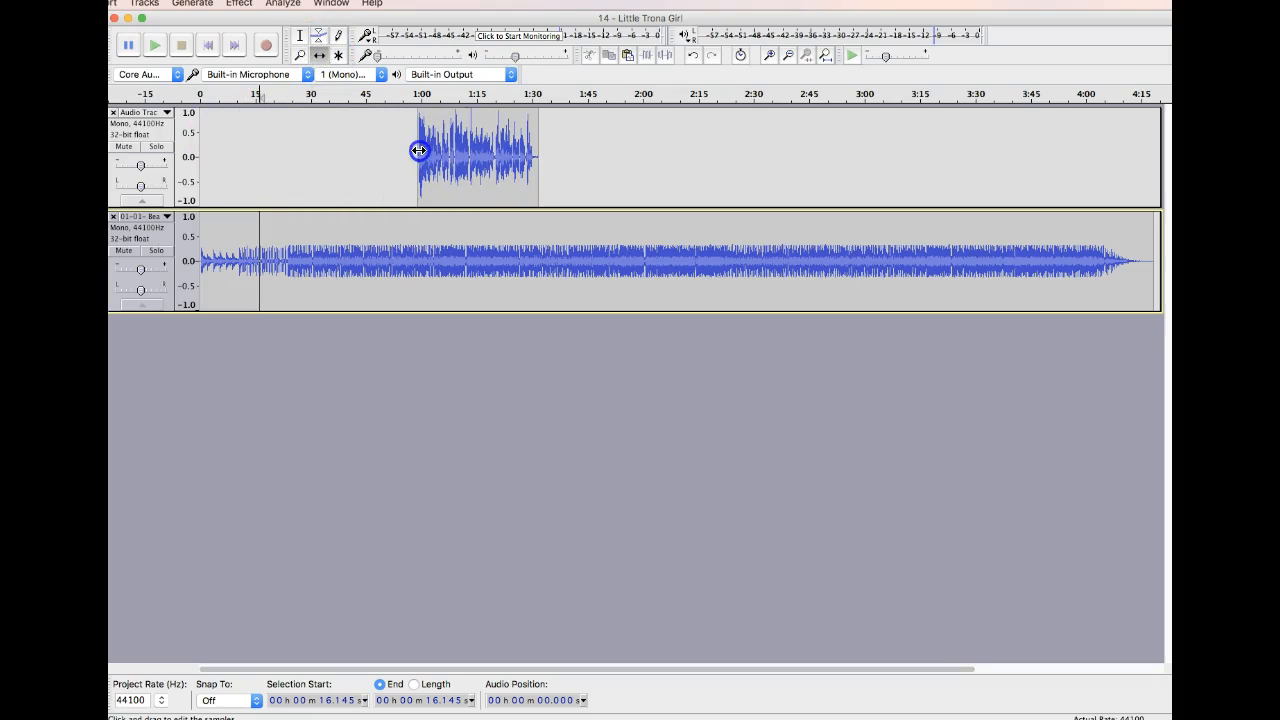
Play the music track from about 11 s and again from about 24 s to check its opening.
{"action": "left_click", "coordinate": [299, 35]}
{"action": "left_click", "coordinate": [240, 252]}
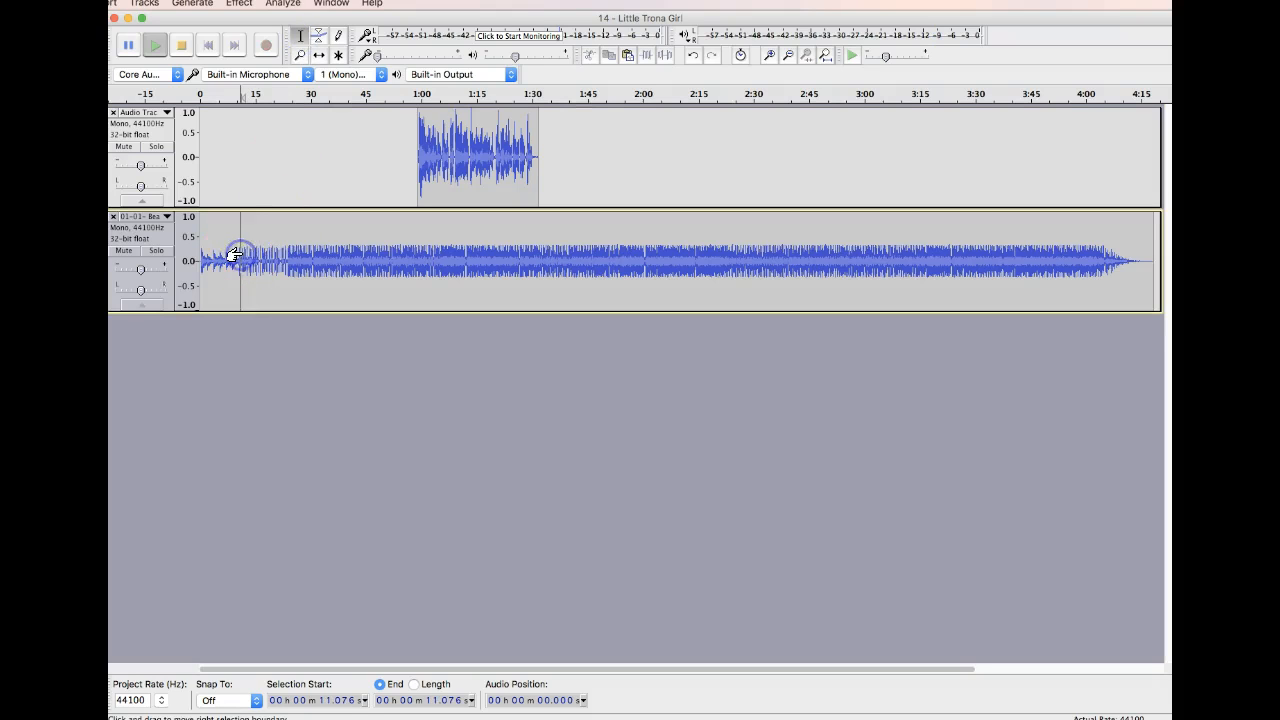
{"action": "key", "text": "space"}
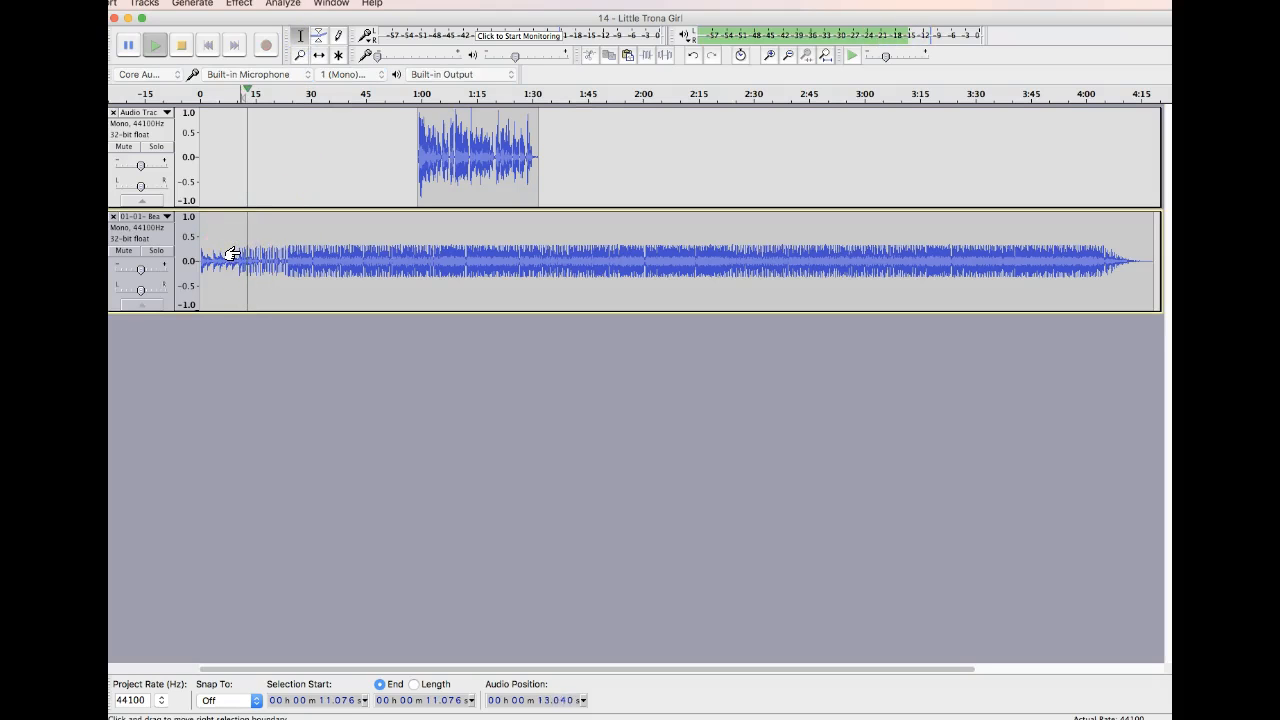
{"action": "left_click", "coordinate": [286, 262]}
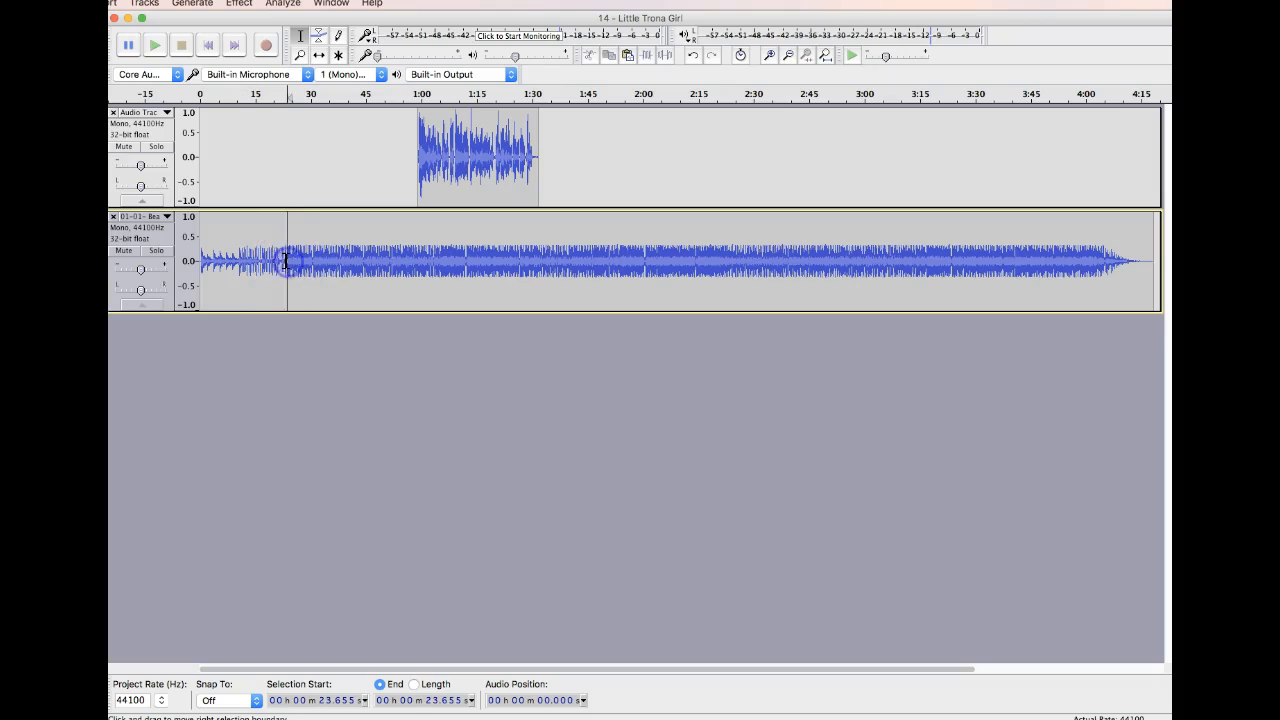
{"action": "key", "text": "space"}
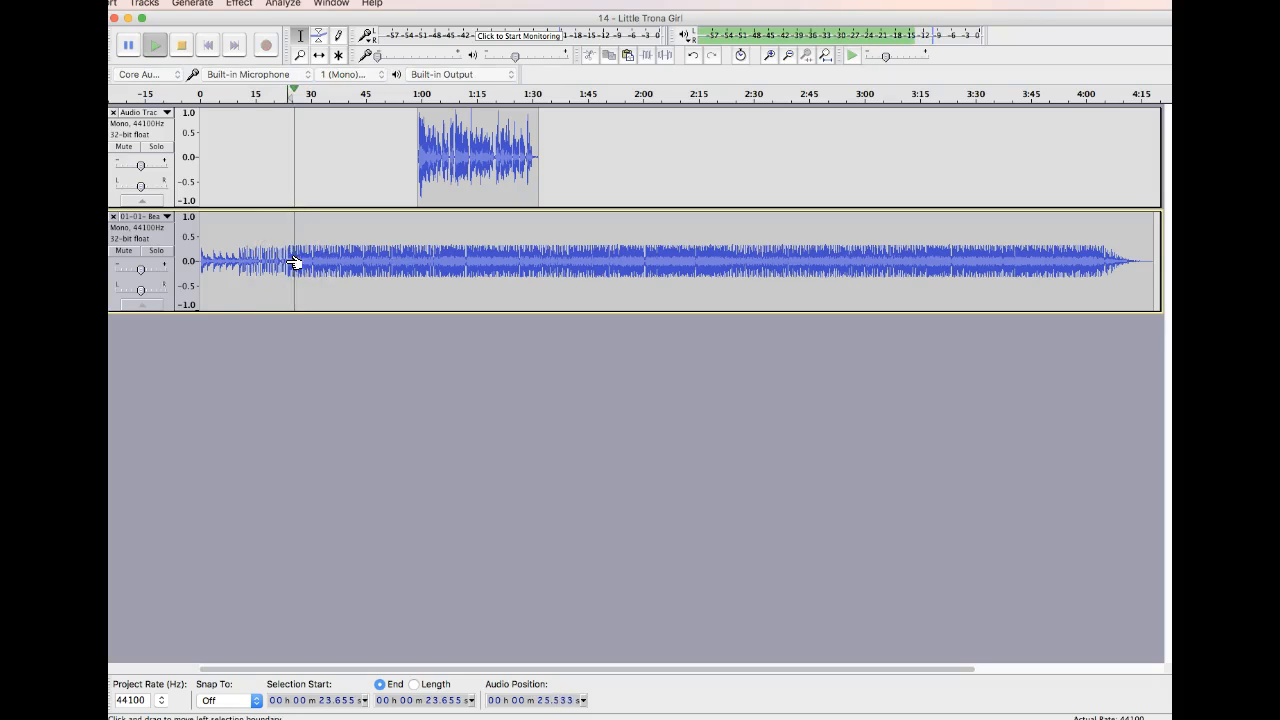
{"action": "left_click", "coordinate": [281, 279]}
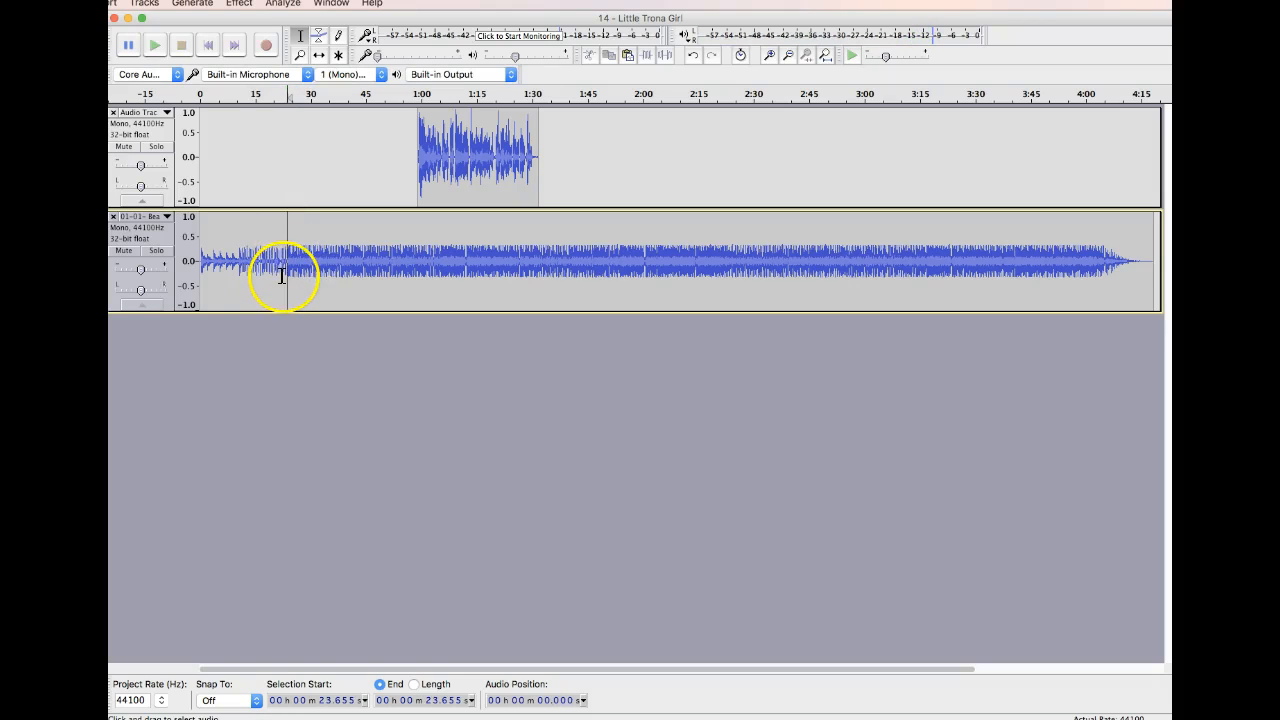
Delete the music track's opening from 0 to about 23.7 s and play the track from its new start.
{"action": "left_click", "coordinate": [299, 55]}
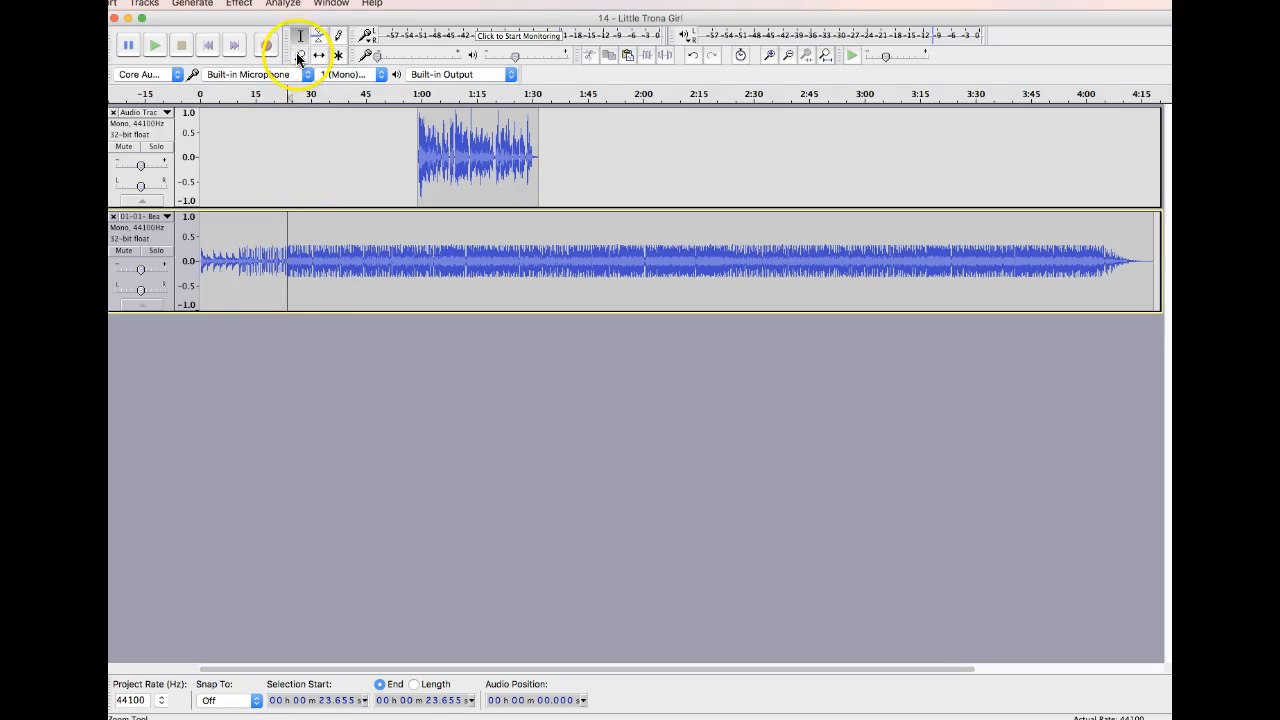
{"action": "left_click", "coordinate": [284, 261]}
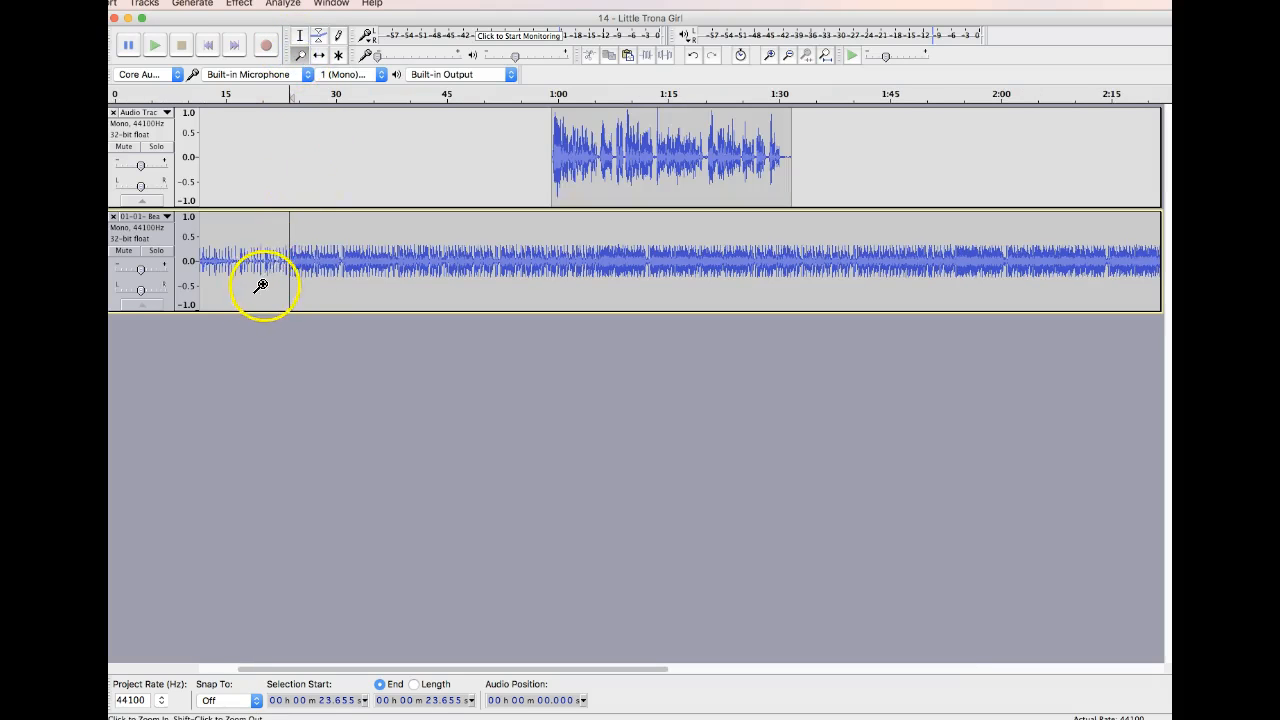
{"action": "left_click", "coordinate": [299, 35]}
{"action": "left_click_drag", "start_coordinate": [282, 261], "coordinate": [186, 250]}
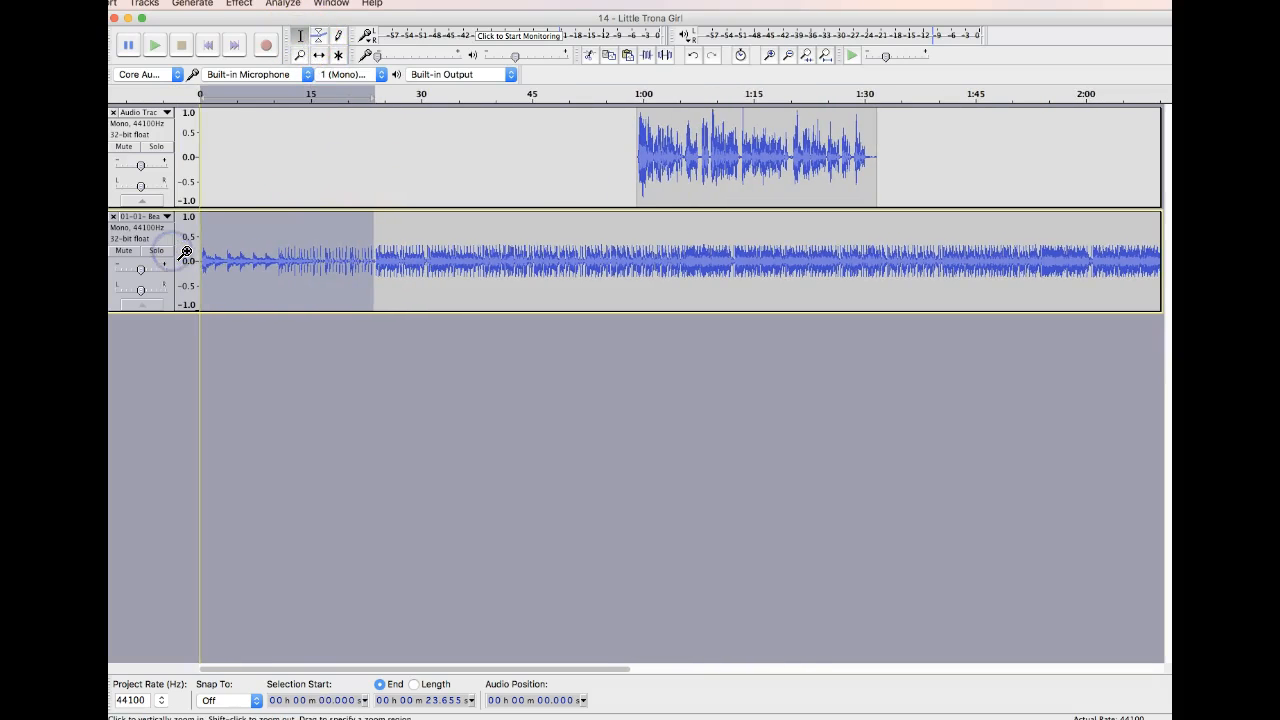
{"action": "key", "text": "Delete"}
{"action": "key", "text": "space"}
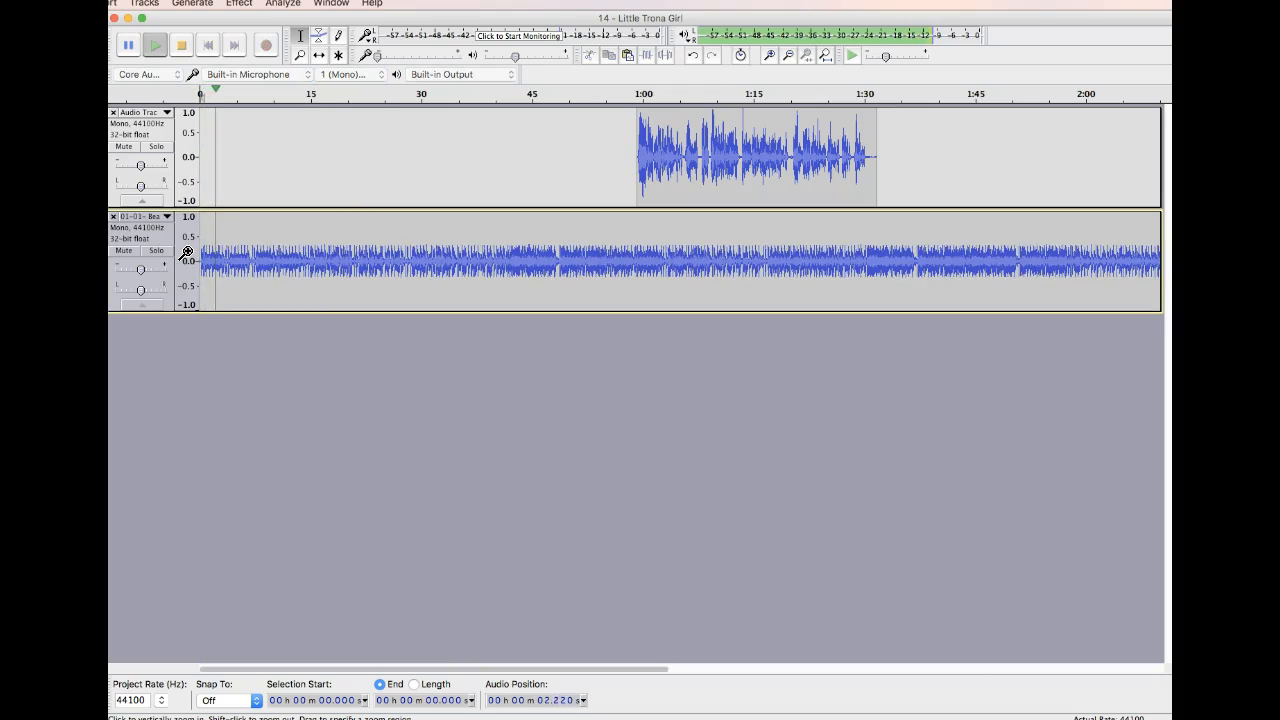
{"action": "key", "text": "space"}
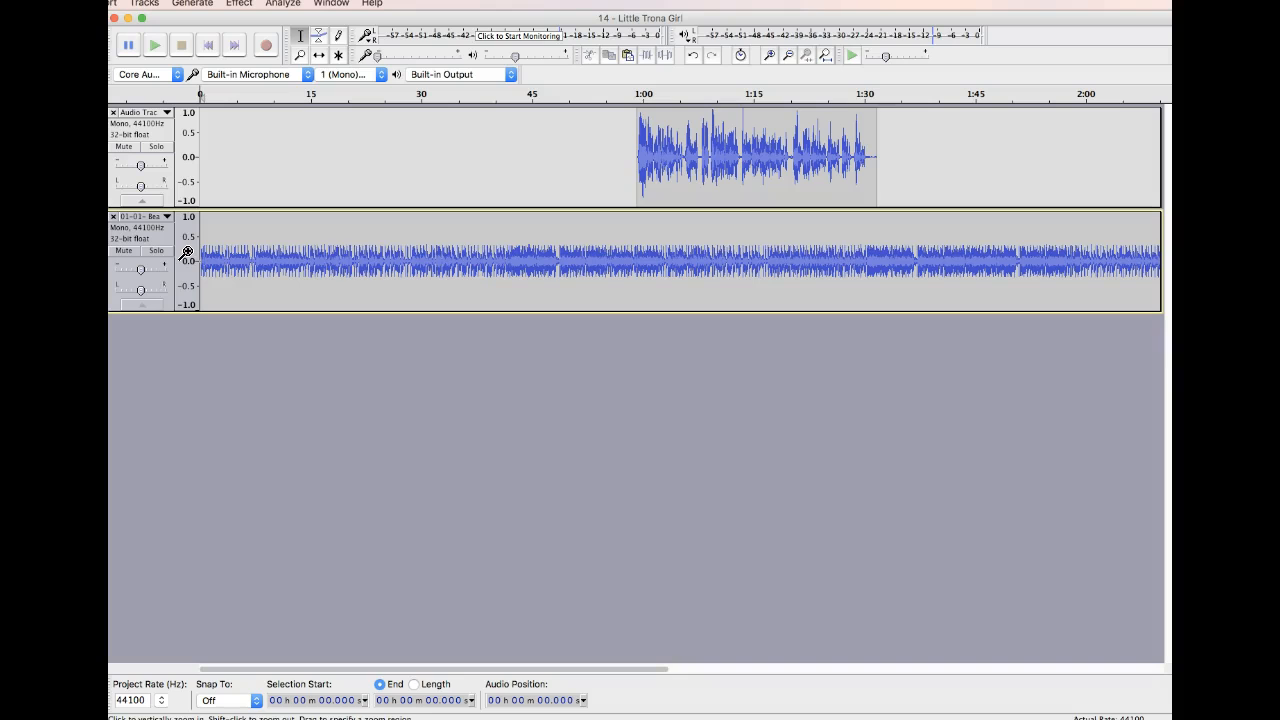
Audition the music from about 15 s and about 7 s, and delete its opening up to about 13 s.
{"action": "key", "text": "space"}
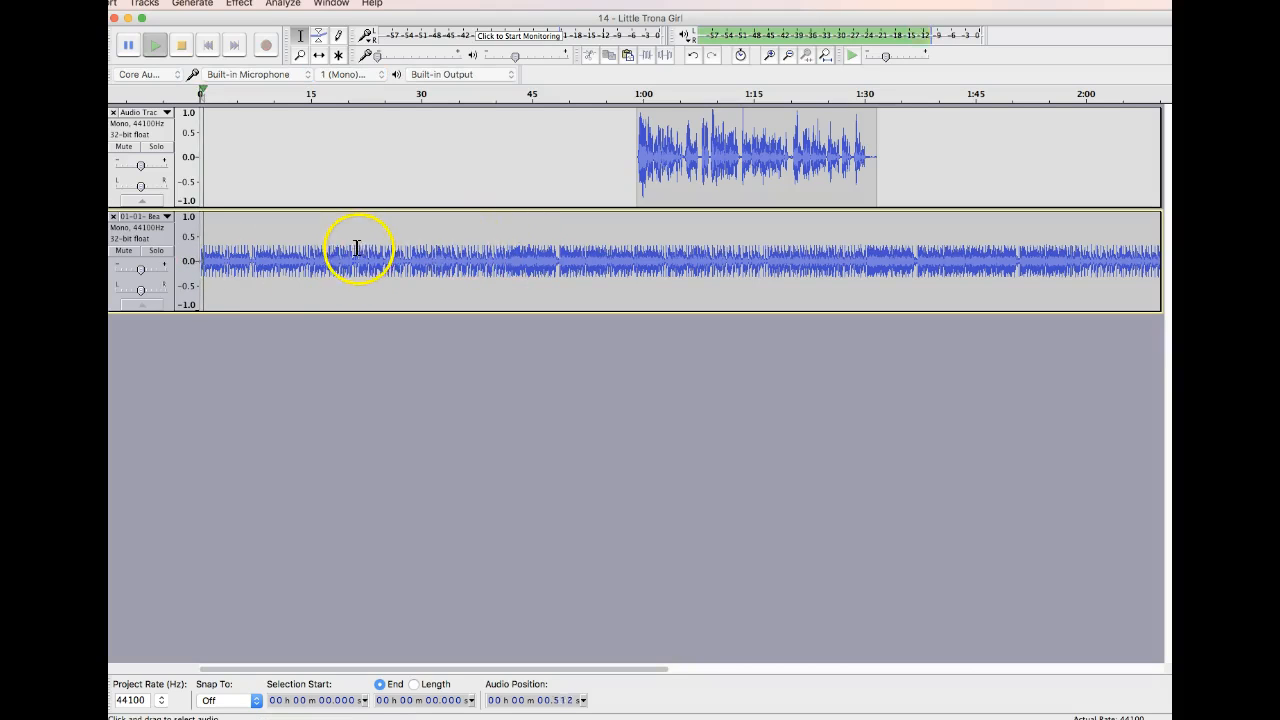
{"action": "left_click", "coordinate": [313, 255]}
{"action": "key", "text": "space"}
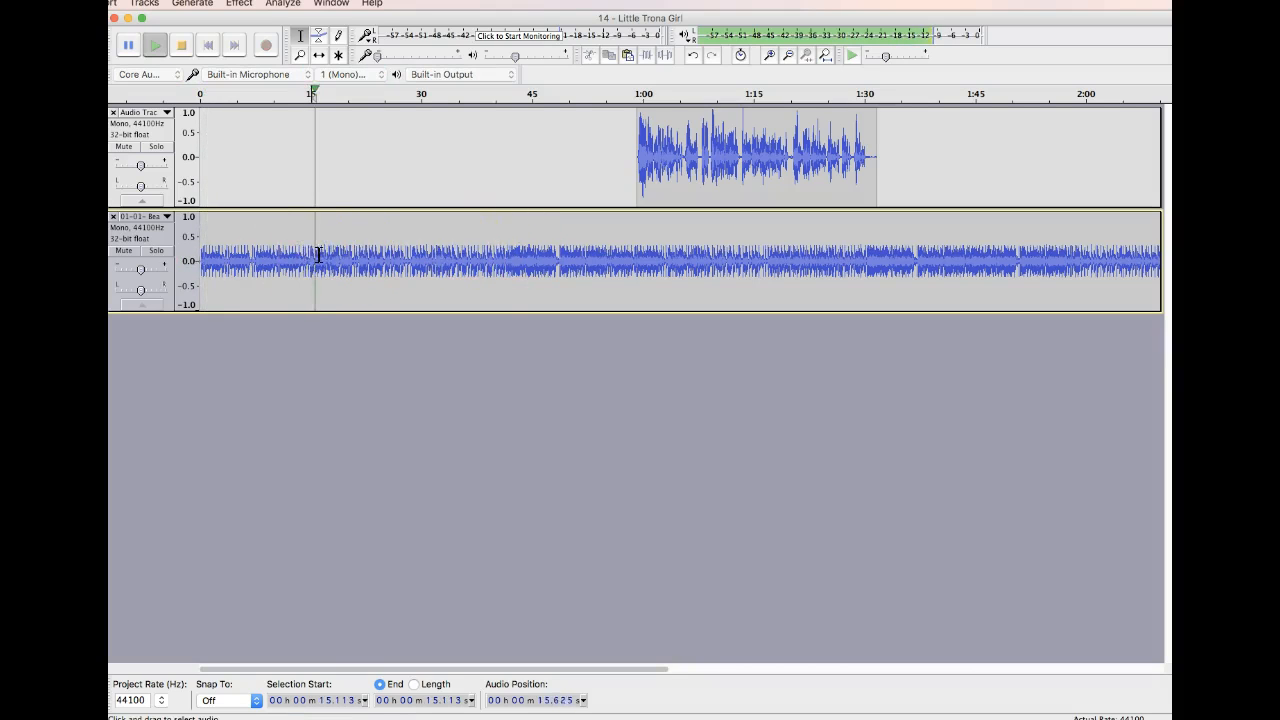
{"action": "key", "text": "space"}
{"action": "left_click", "coordinate": [254, 255]}
{"action": "key", "text": "space"}
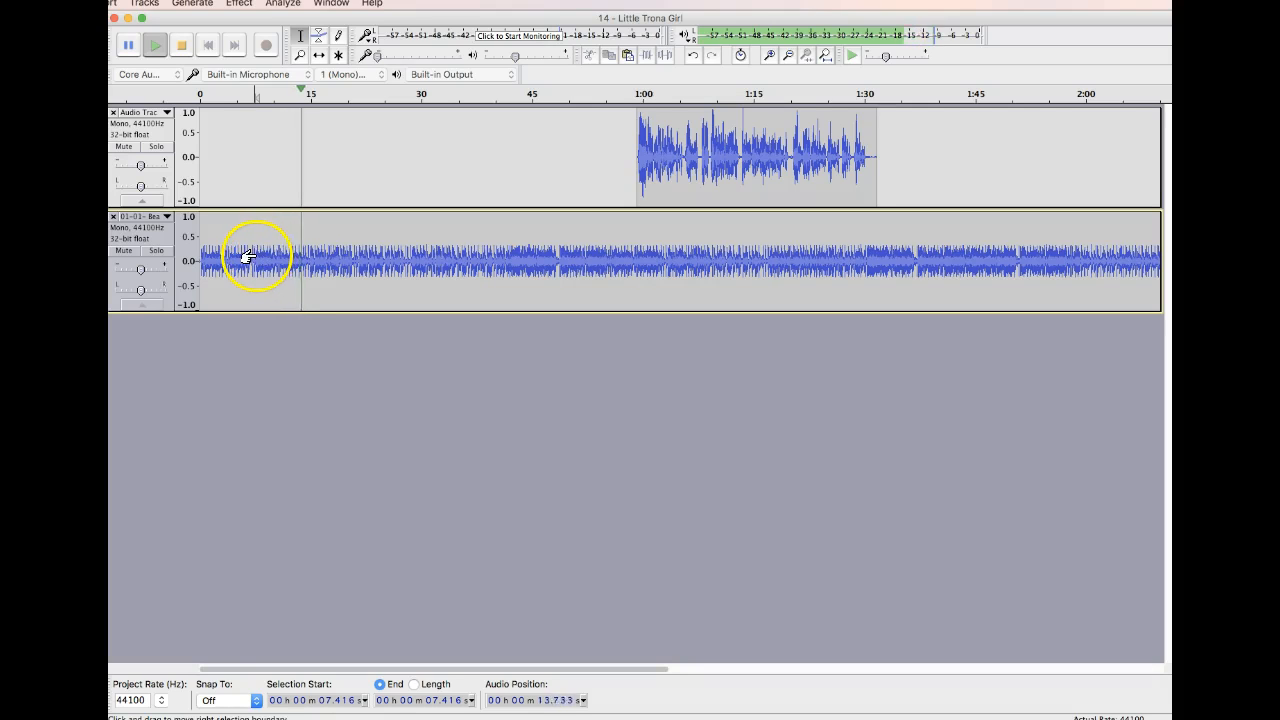
{"action": "key", "text": "space"}
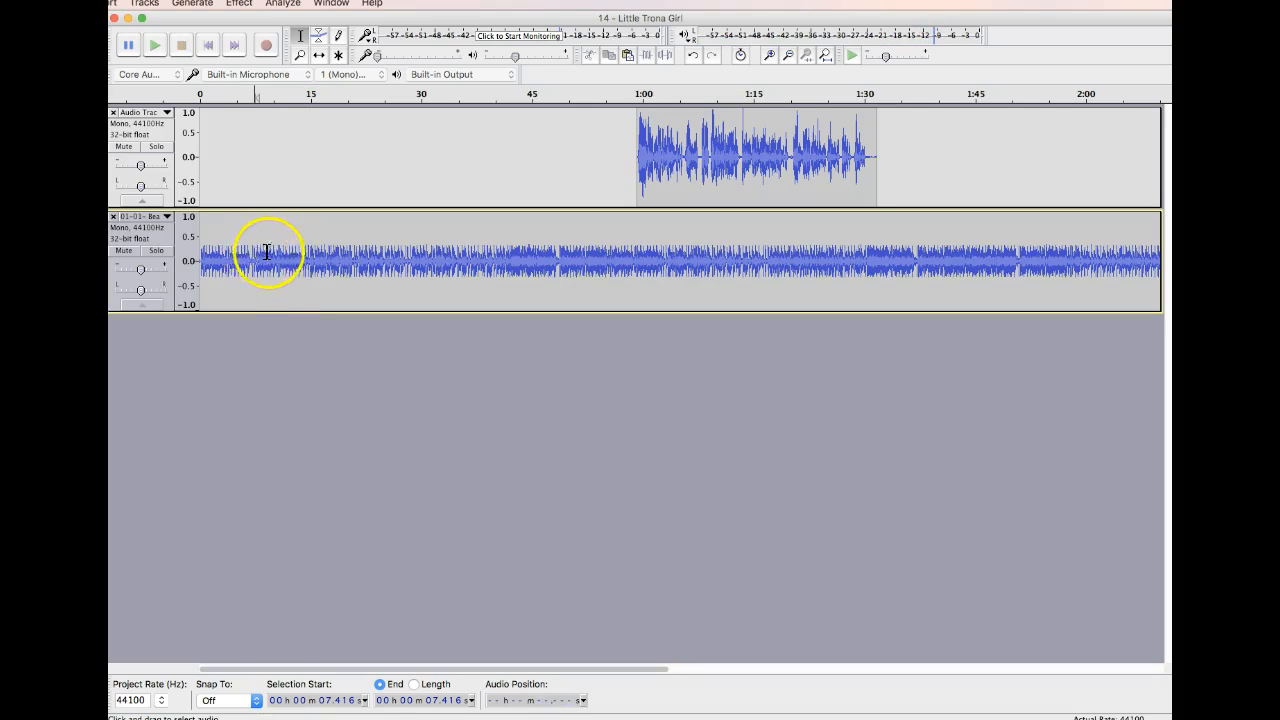
{"action": "left_click_drag", "start_coordinate": [296, 262], "coordinate": [155, 255]}
{"action": "key", "text": "Delete"}
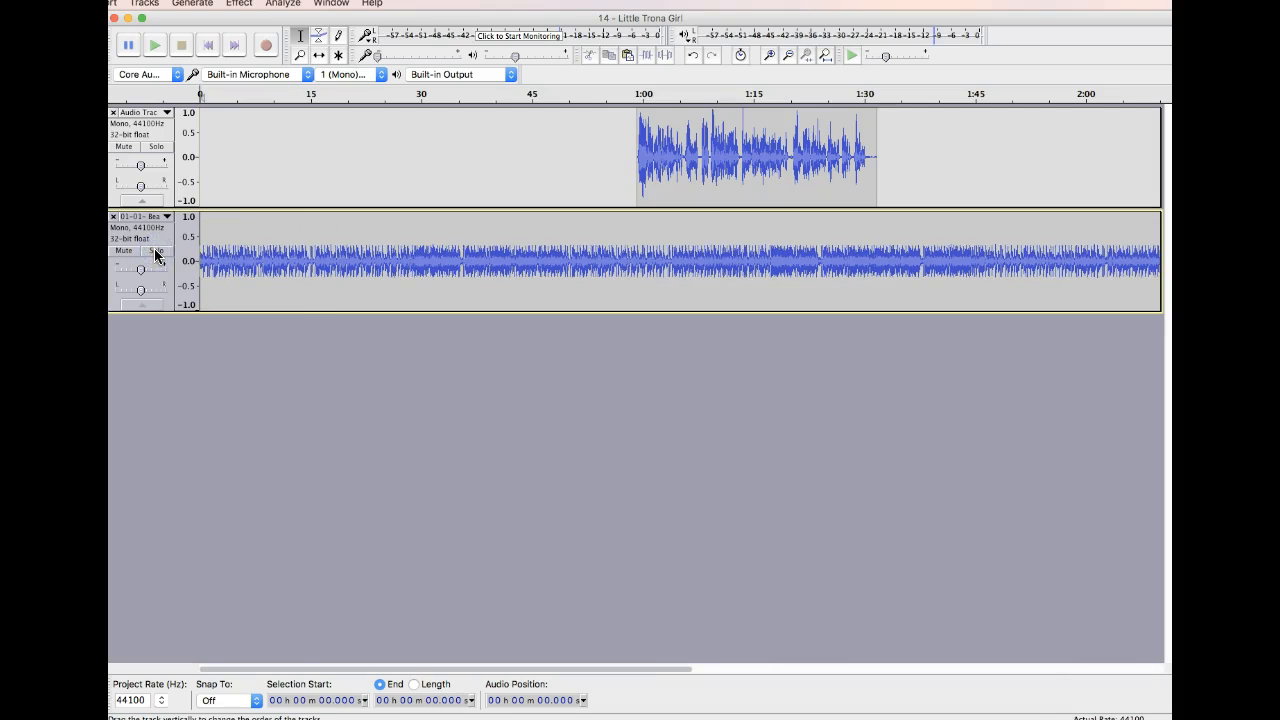
Apply Fade In to the first 5.7 s of the music track and play it from about 1 s.
{"action": "left_click_drag", "start_coordinate": [242, 265], "coordinate": [163, 260]}
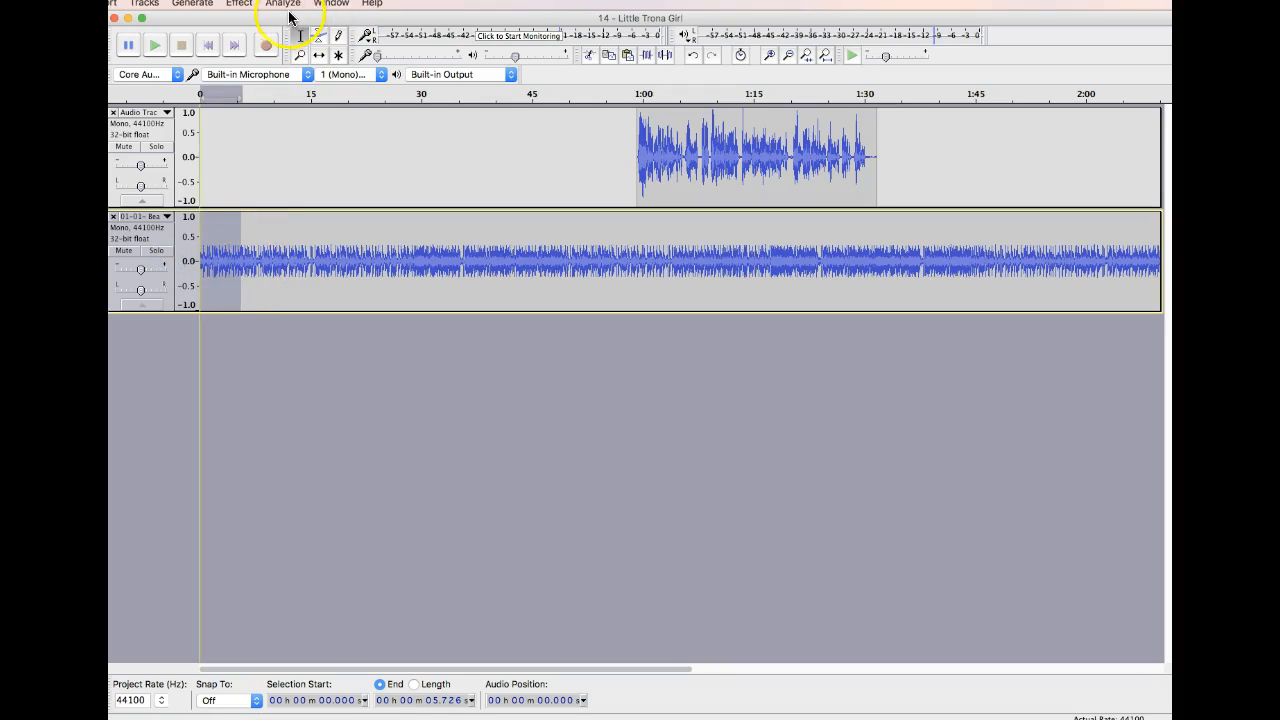
{"action": "left_click", "coordinate": [240, 4]}
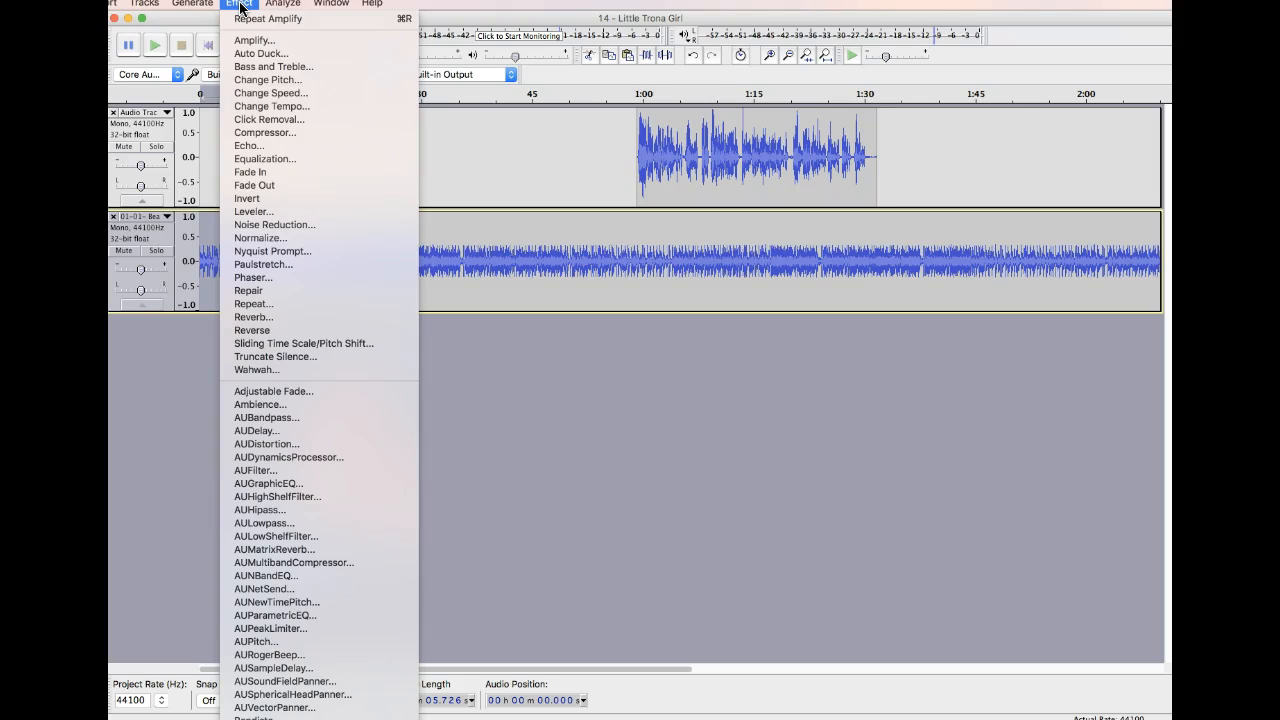
{"action": "left_click", "coordinate": [275, 173]}
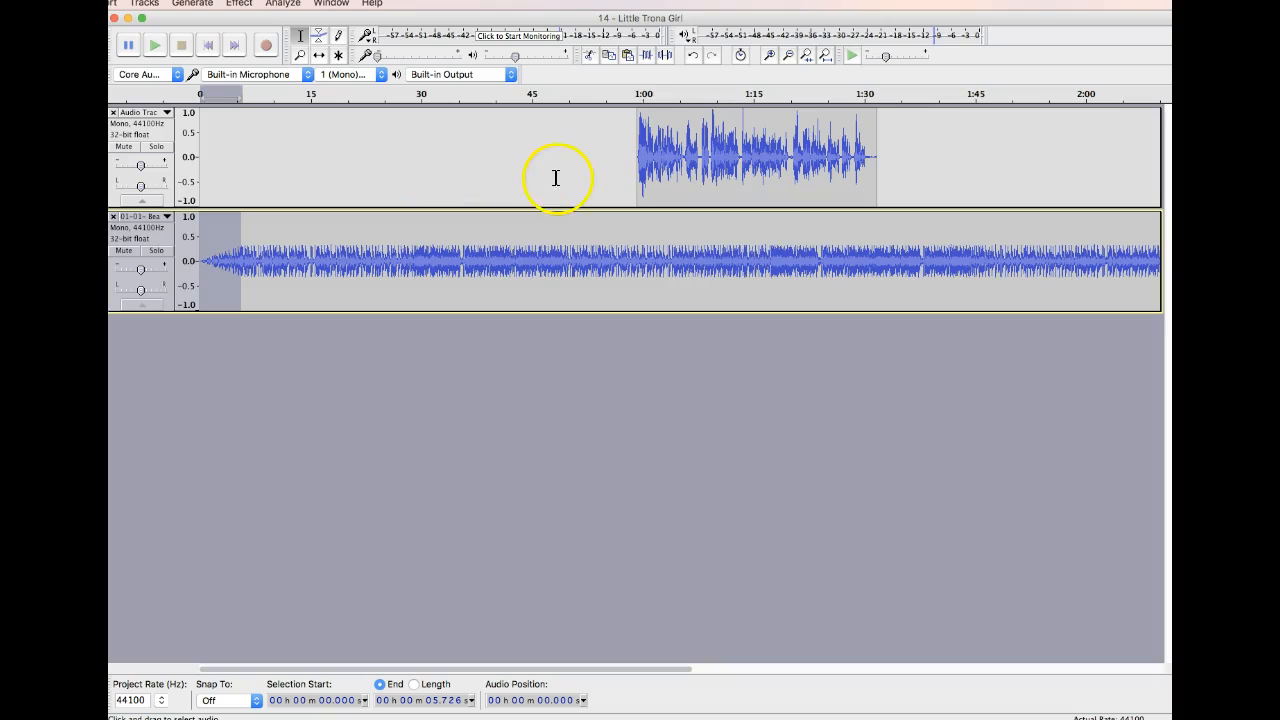
{"action": "left_click", "coordinate": [207, 243]}
{"action": "key", "text": "space"}
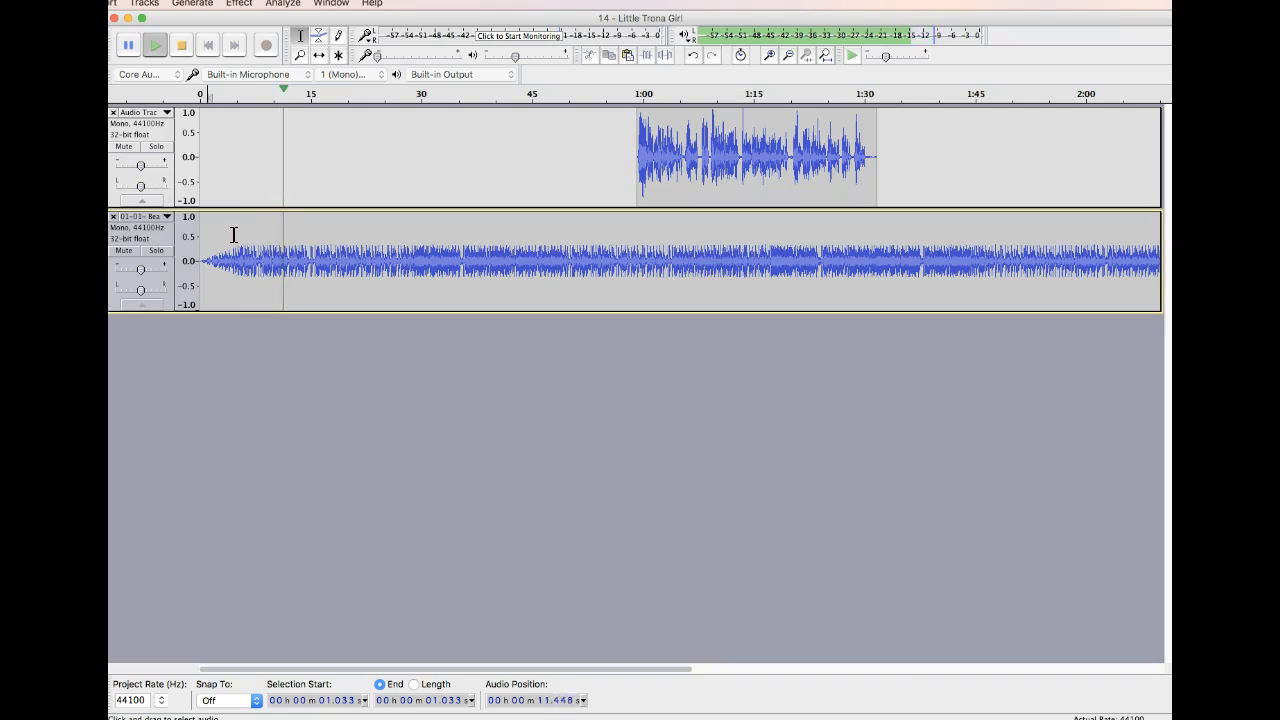
{"action": "key", "text": "space"}
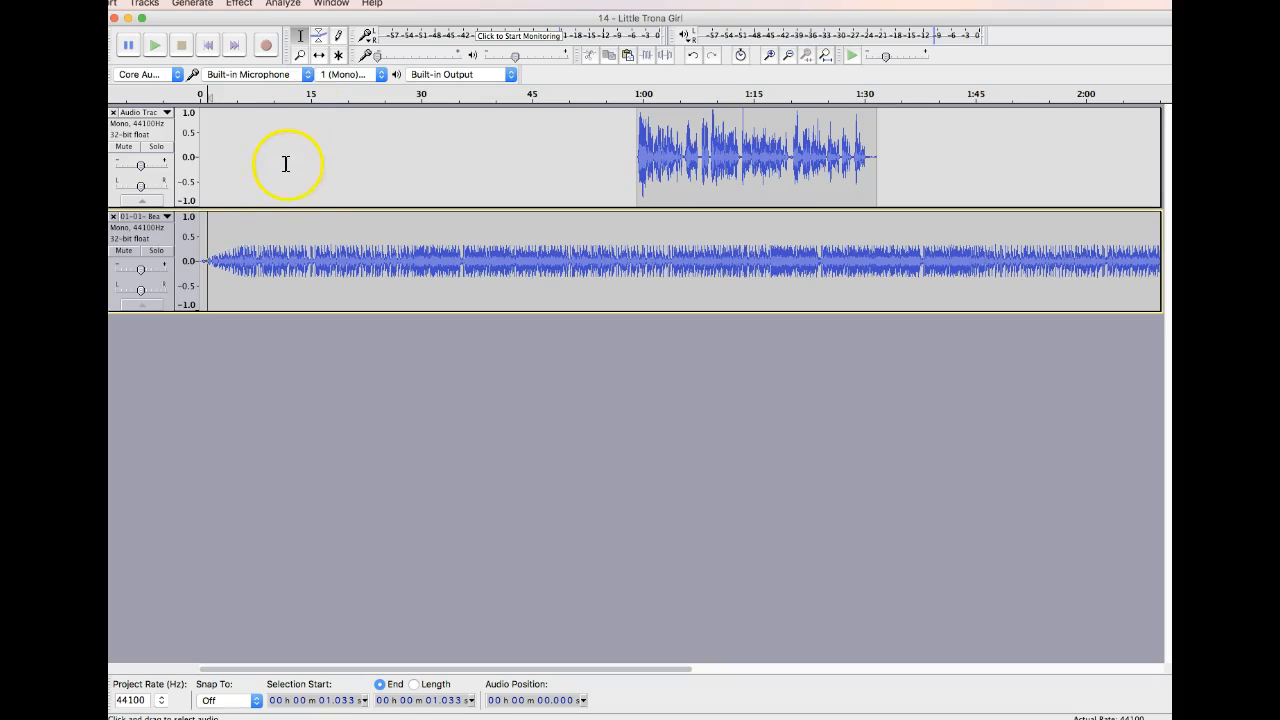
Mark about 11.5 s in the music track and shift the voice clip to start just after it, at about 12 s.
{"action": "left_click", "coordinate": [285, 212]}
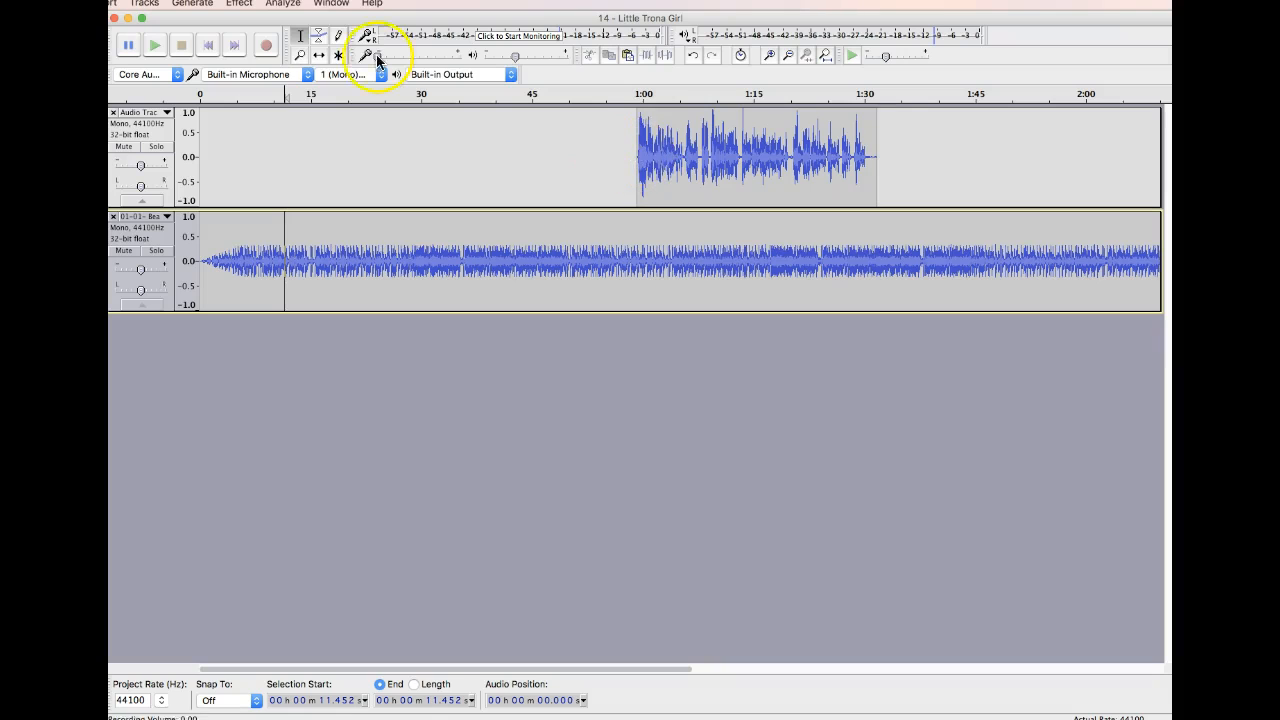
{"action": "left_click", "coordinate": [317, 56]}
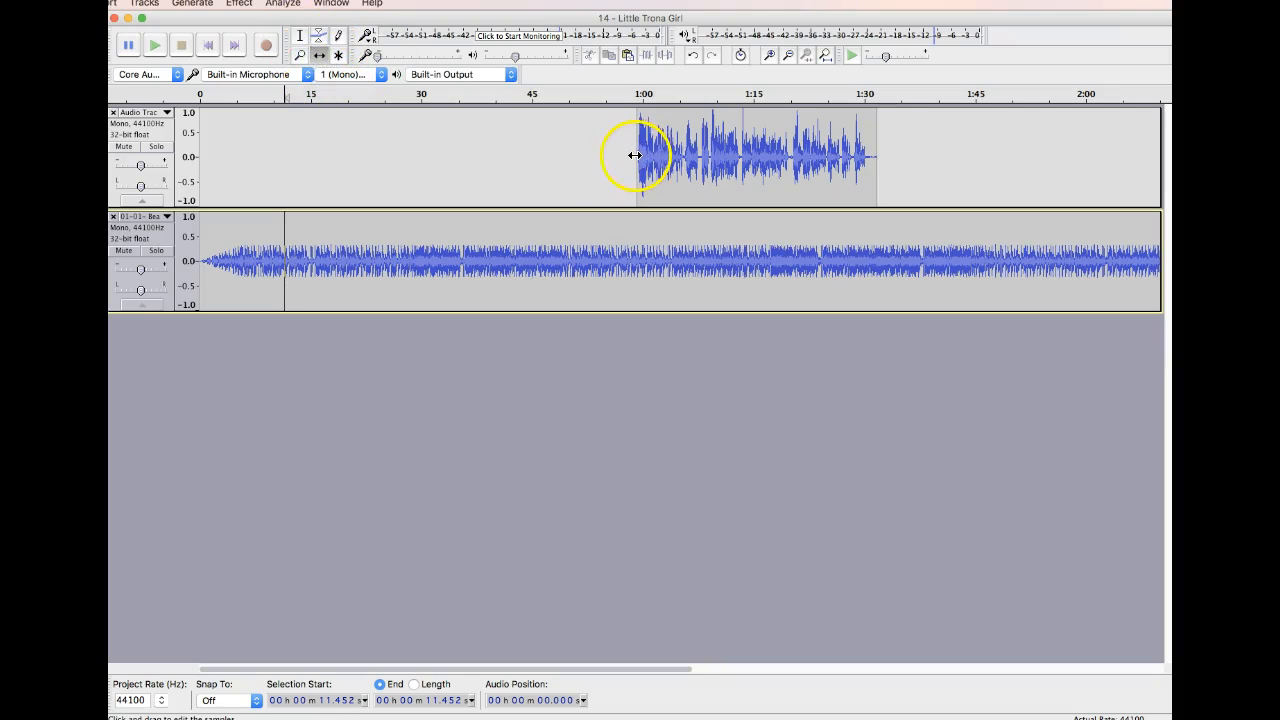
{"action": "left_click_drag", "start_coordinate": [664, 155], "coordinate": [315, 153]}
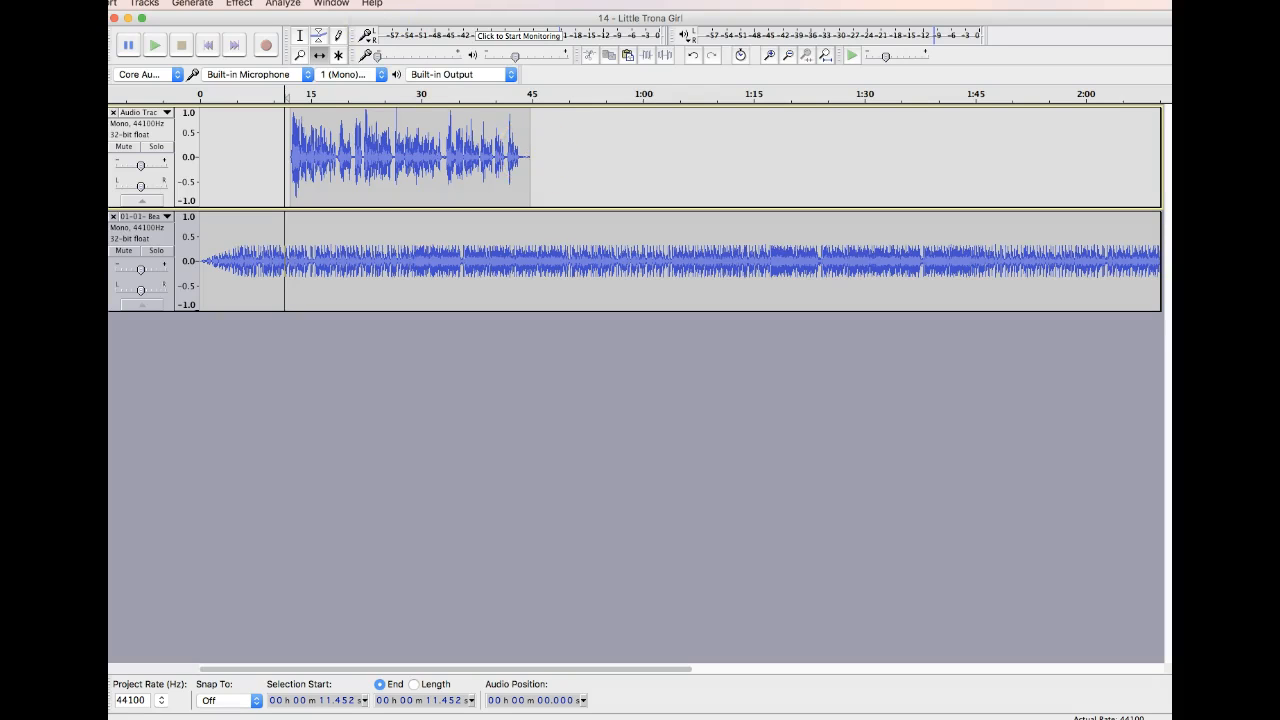
Add envelope control points to the music track at about 9 s, 11 s, 44 s and 51 s, around the voice clip.
{"action": "left_click", "coordinate": [319, 36]}
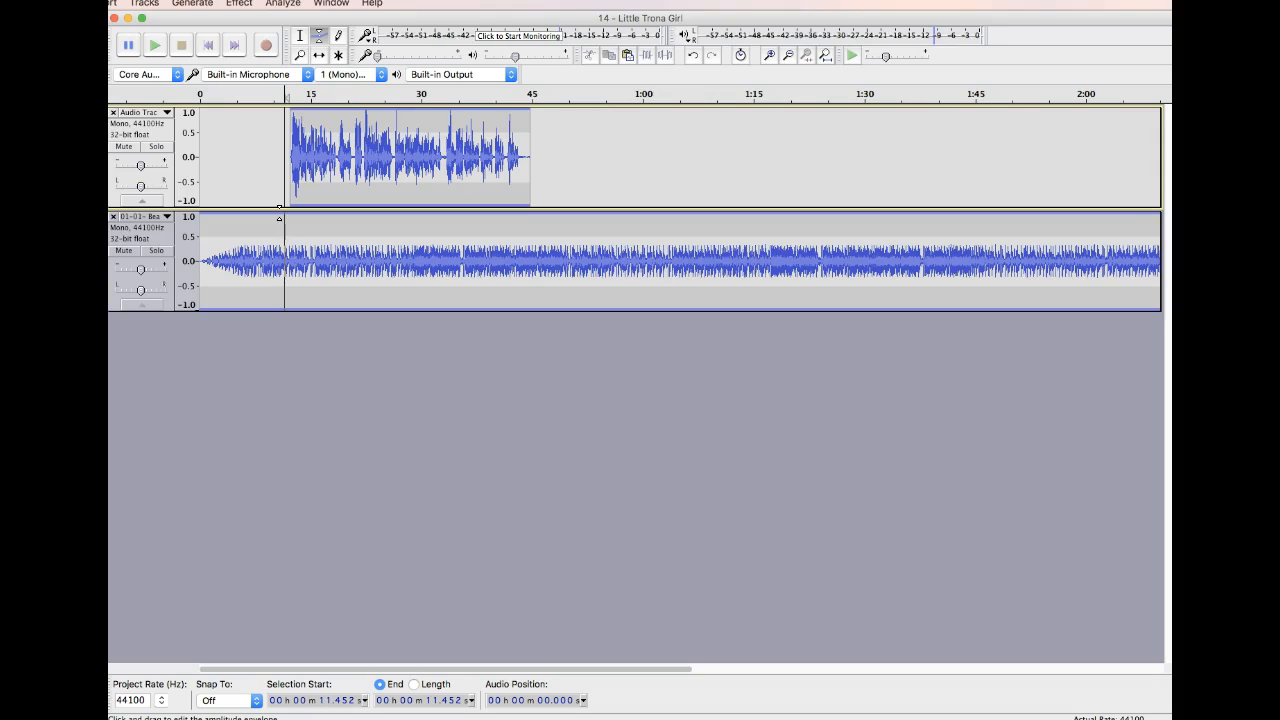
{"action": "left_click", "coordinate": [267, 214]}
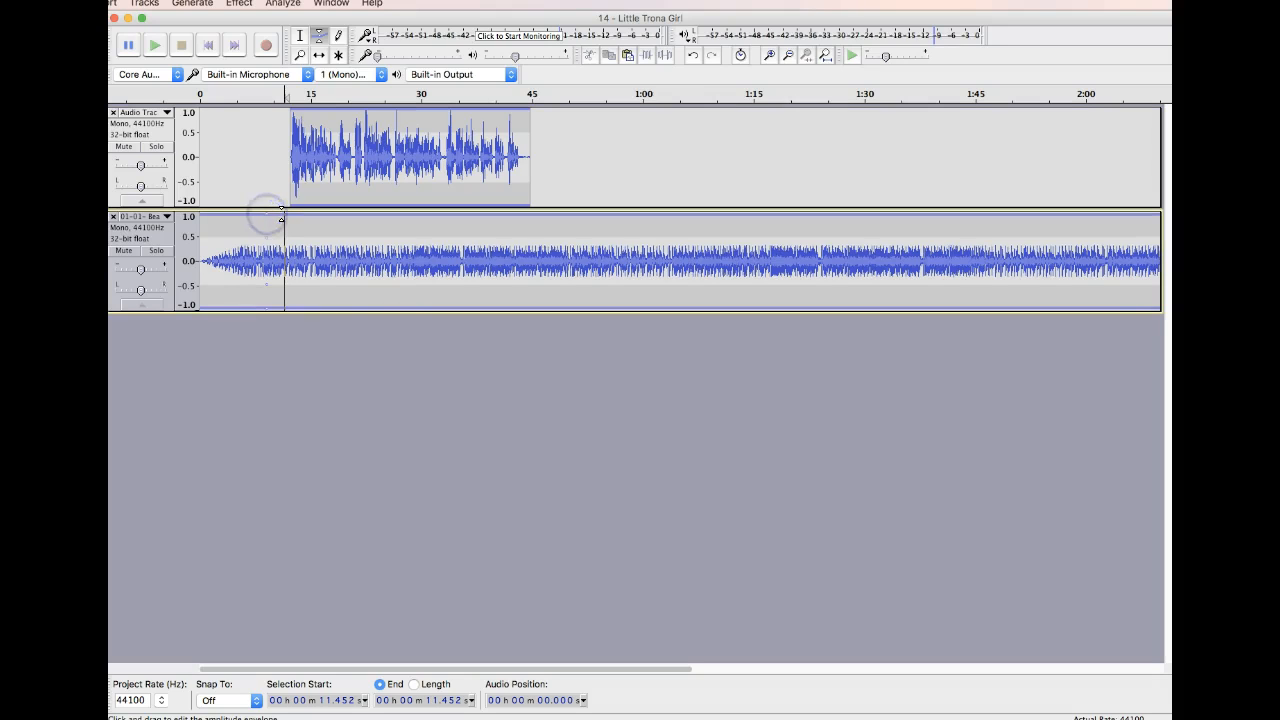
{"action": "left_click", "coordinate": [282, 215]}
{"action": "left_click", "coordinate": [524, 218]}
{"action": "left_click", "coordinate": [573, 218]}
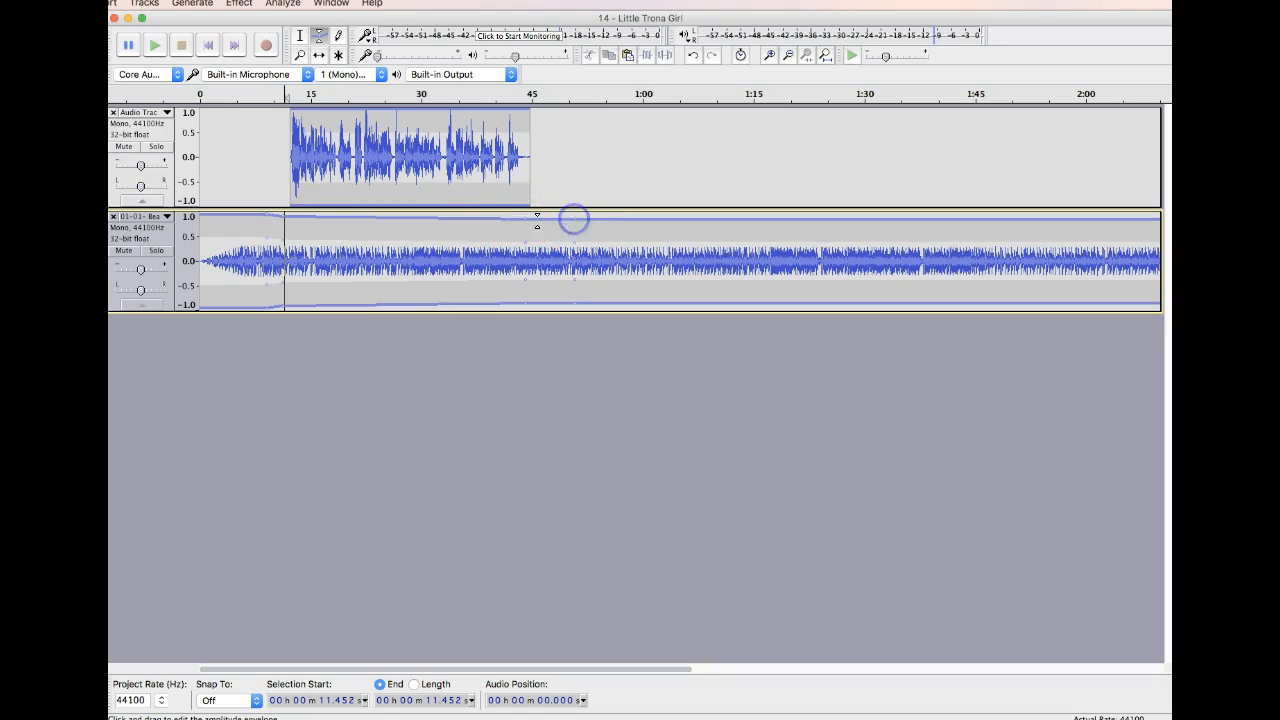
Lower the music track's envelope to about a third between about 15 s and 41 s, beneath the voice clip.
{"action": "left_click_drag", "start_coordinate": [443, 219], "coordinate": [506, 245]}
{"action": "left_click", "coordinate": [507, 230]}
{"action": "left_click_drag", "start_coordinate": [308, 222], "coordinate": [311, 246]}
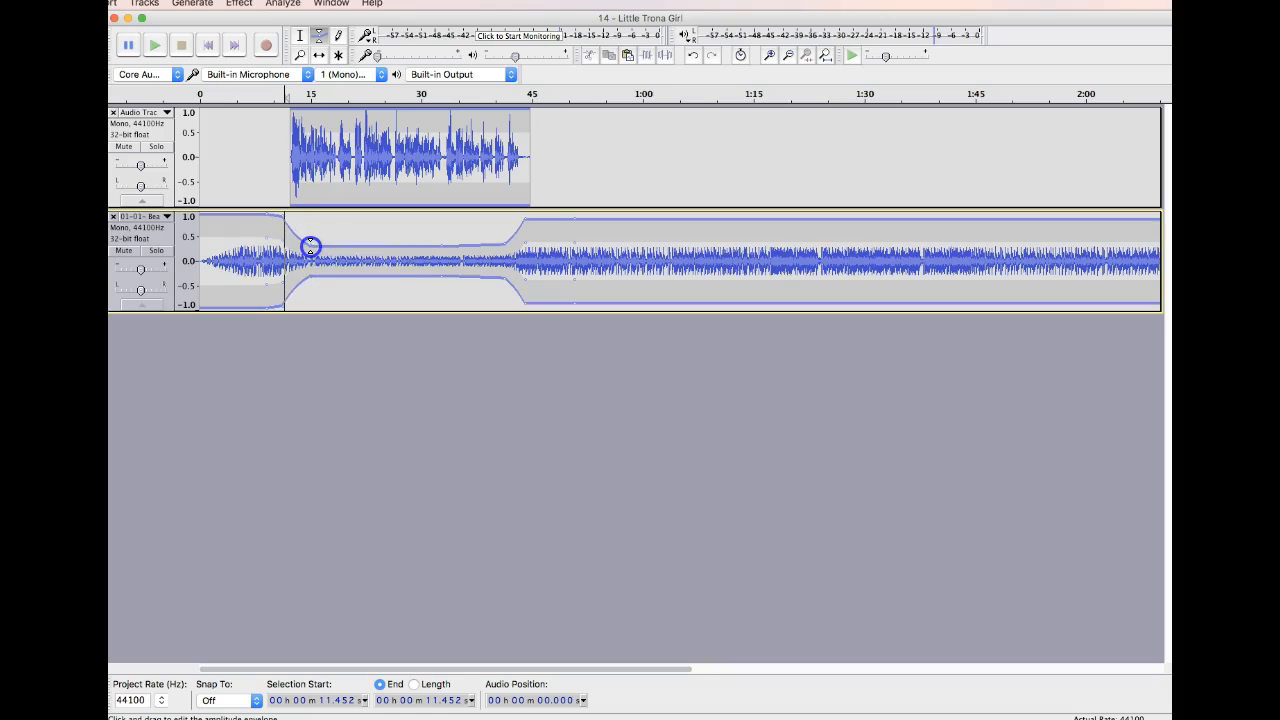
Play the mix from about 9.5 s and from about 40.5 s to check both volume transitions around the voice.
{"action": "left_click", "coordinate": [300, 35]}
{"action": "left_click", "coordinate": [270, 172]}
{"action": "key", "text": "space"}
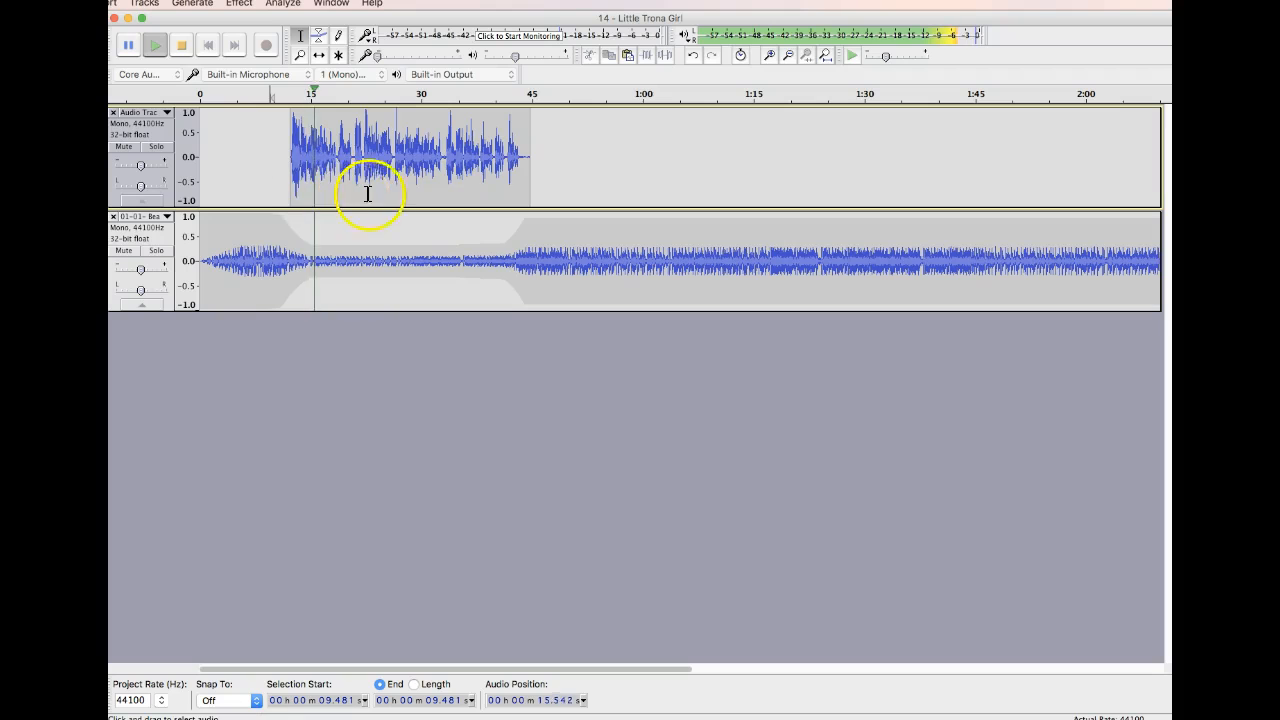
{"action": "key", "text": "space"}
{"action": "left_click", "coordinate": [498, 181]}
{"action": "key", "text": "space"}
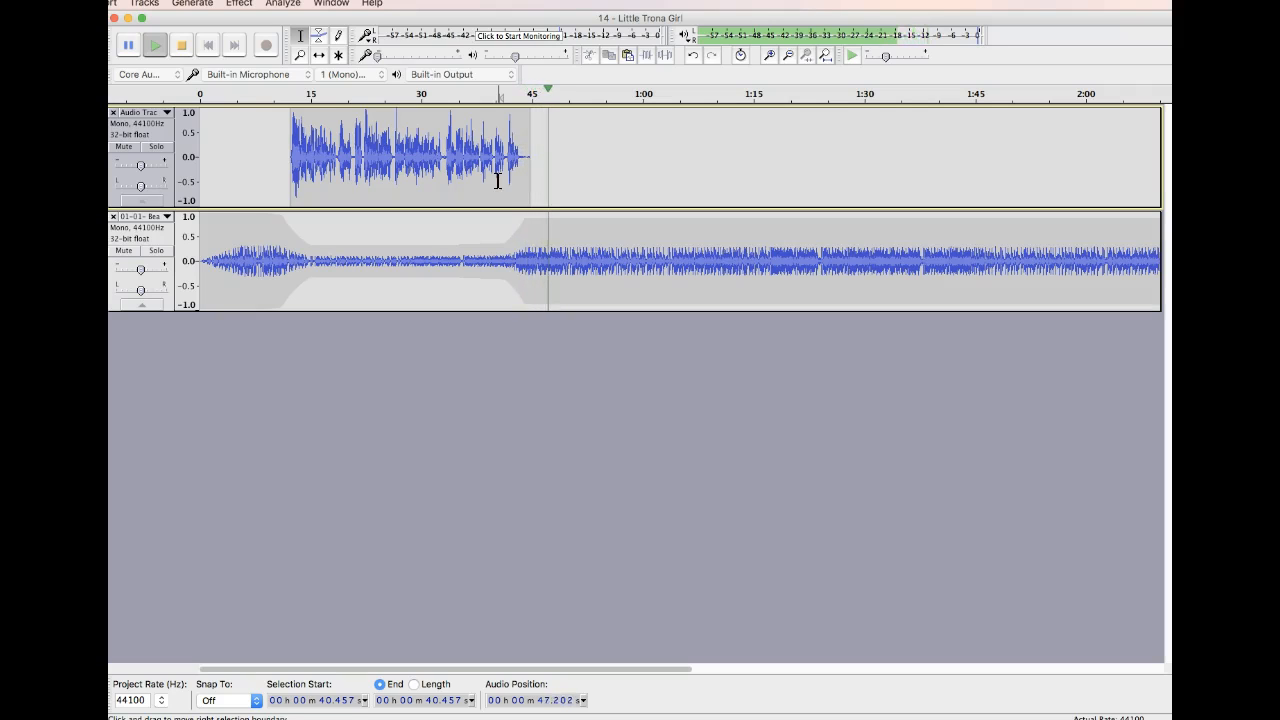
{"action": "key", "text": "space"}
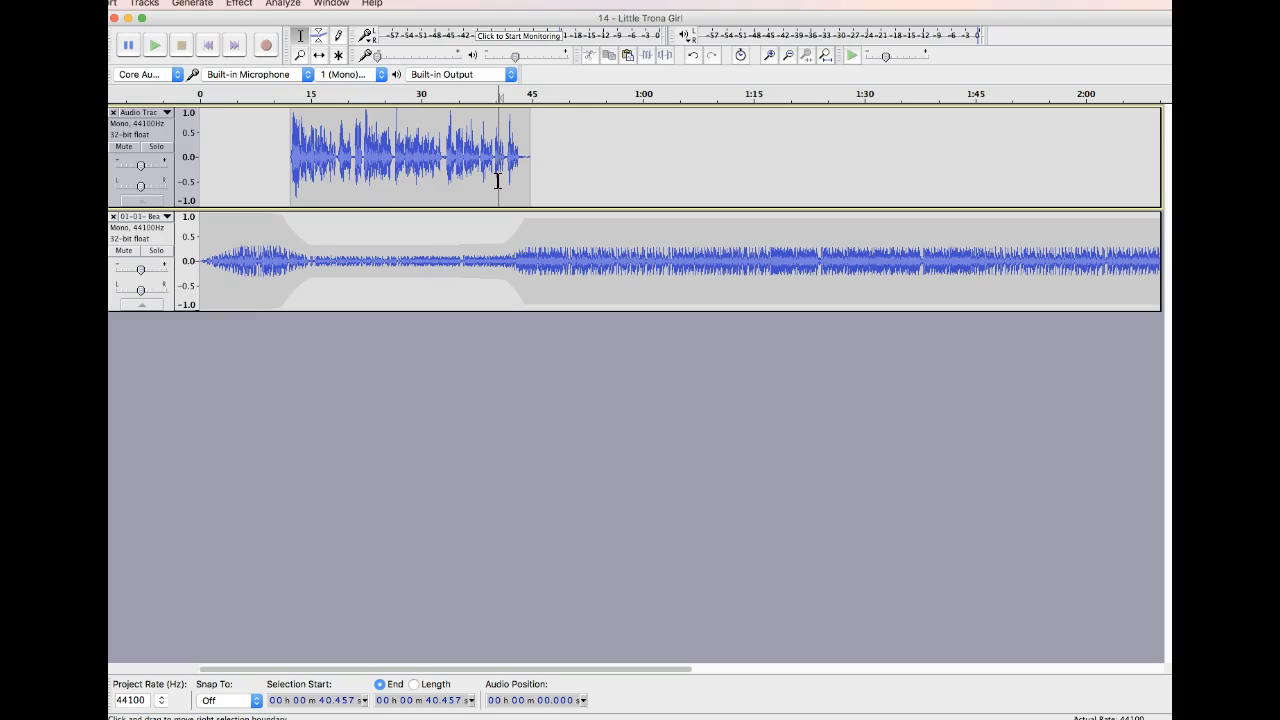
Export the mix to the Desktop as an MP3 named "beat review", accepting the mono mixdown and the existing metadata.
{"action": "left_click", "coordinate": [153, 58]}
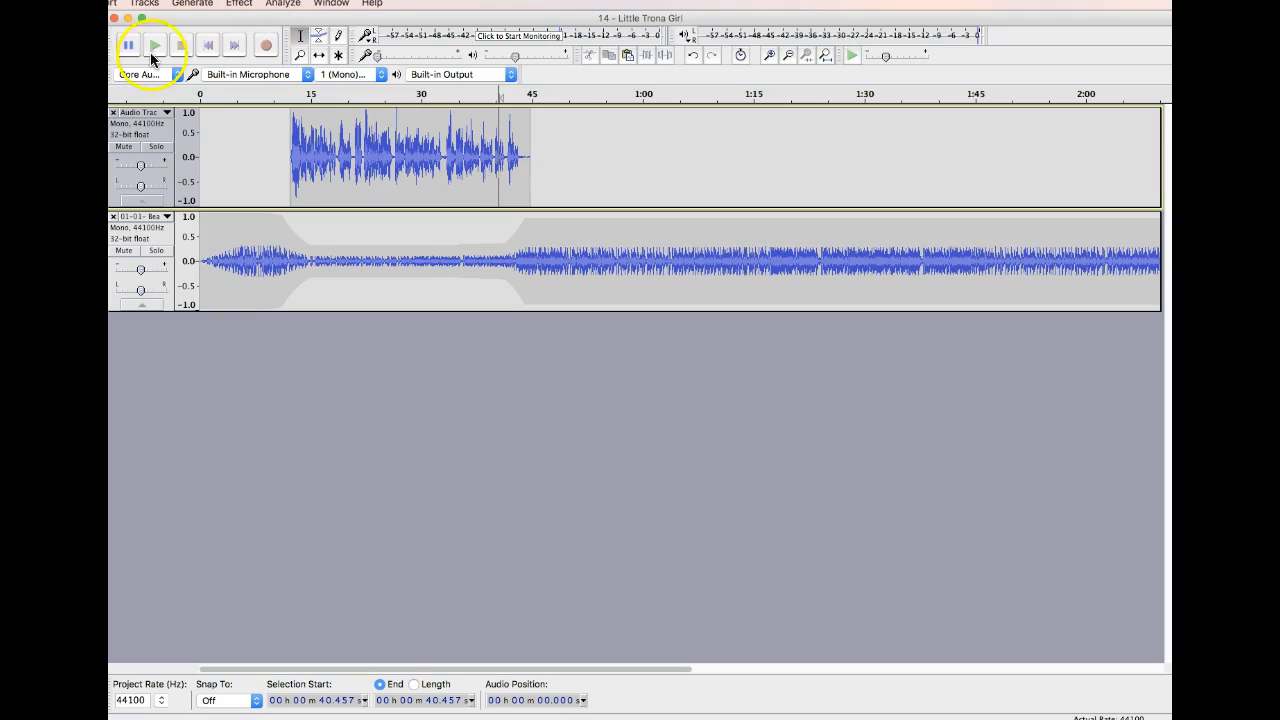
{"action": "left_click", "coordinate": [0, 3]}
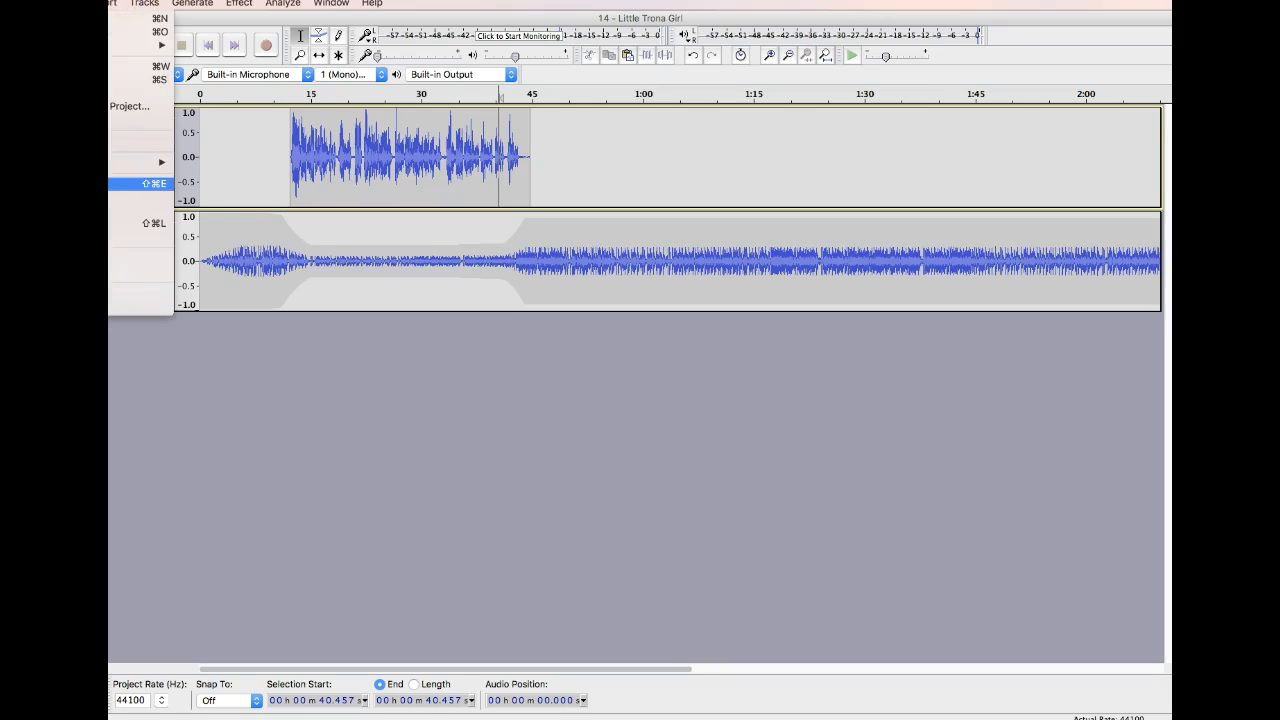
{"action": "left_click", "coordinate": [140, 184]}
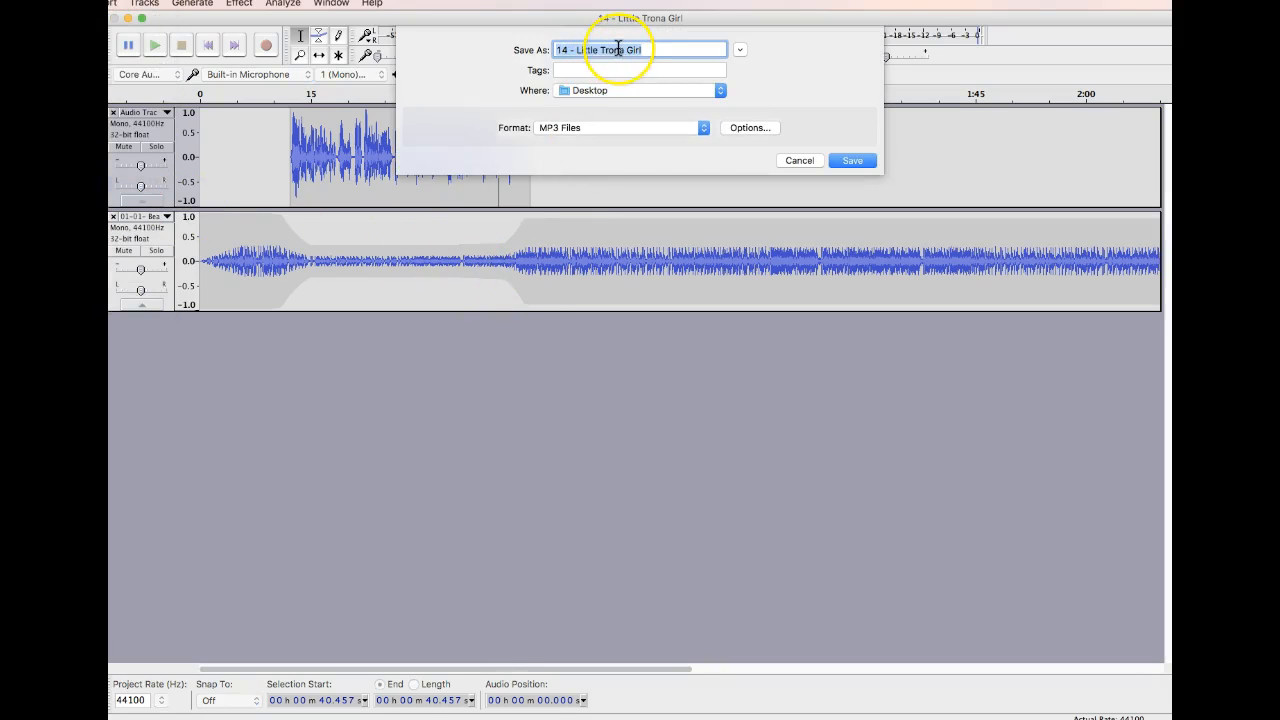
{"action": "type", "text": "beat review"}
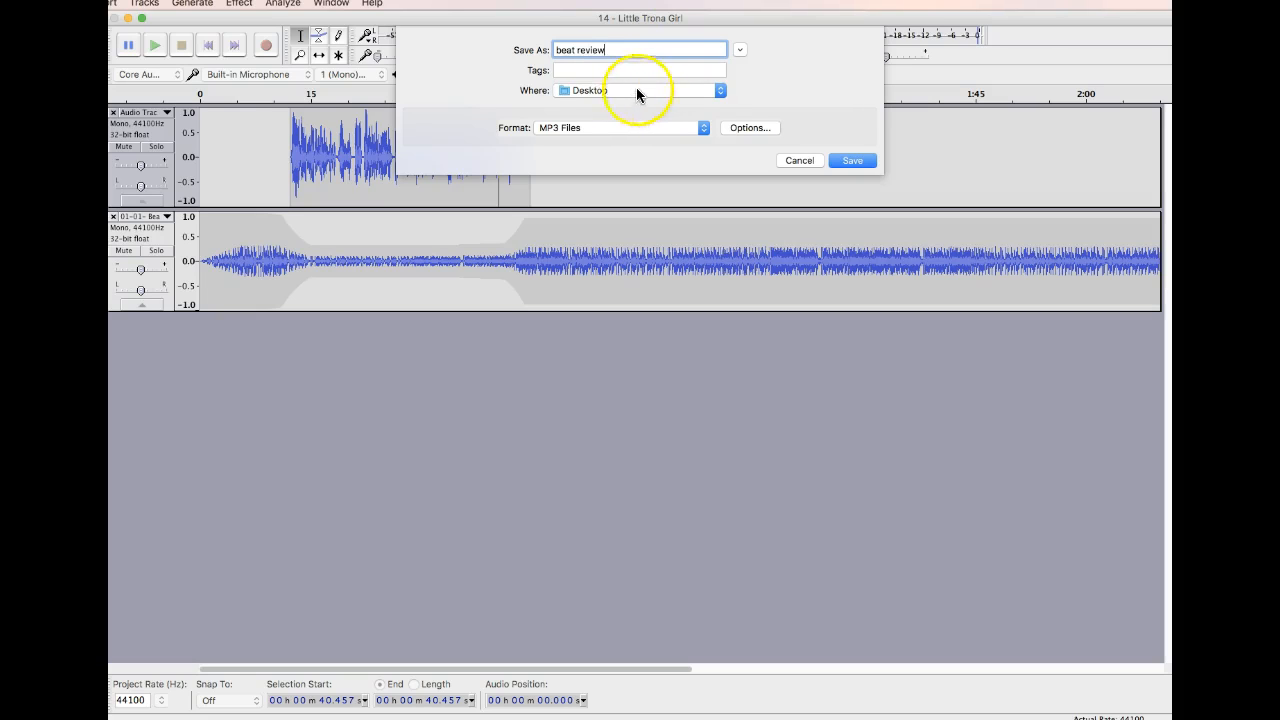
{"action": "left_click", "coordinate": [568, 127]}
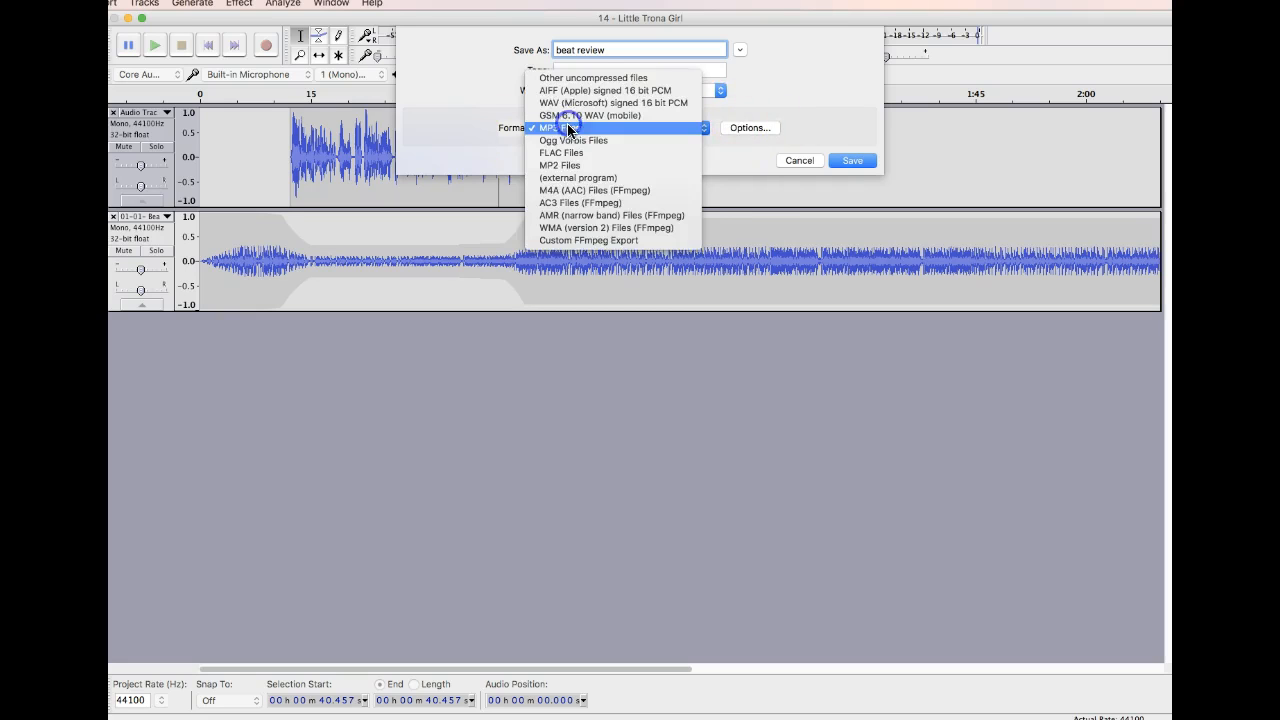
{"action": "left_click", "coordinate": [570, 127]}
{"action": "left_click", "coordinate": [849, 163]}
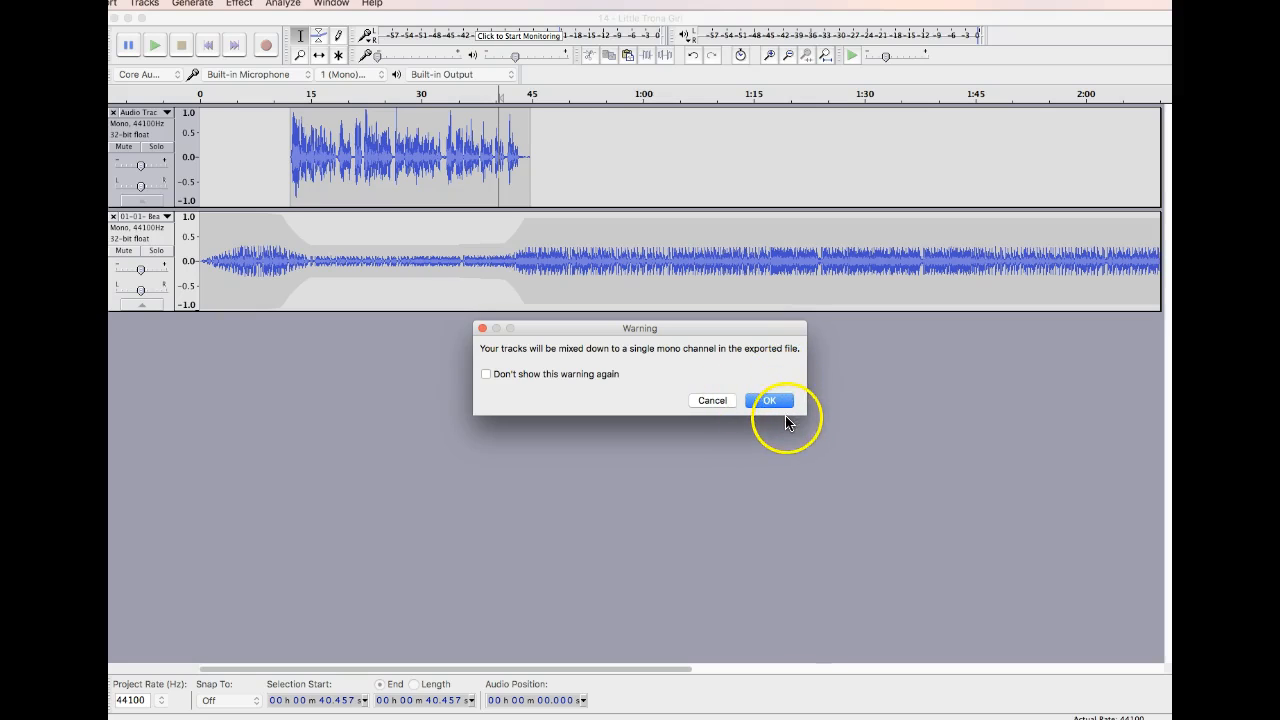
{"action": "left_click", "coordinate": [772, 401]}
{"action": "left_click", "coordinate": [774, 471]}
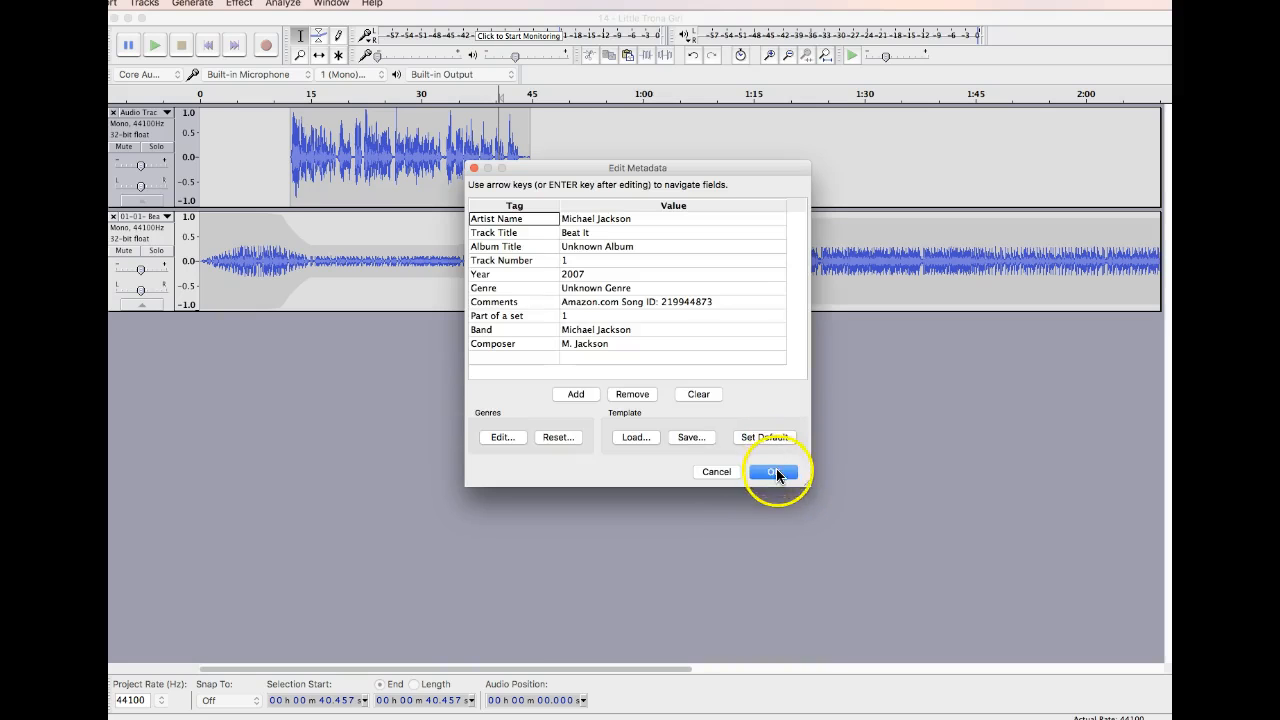
Bring the exported "beat review" file from outside the editor into the project as a new track and solo it.
{"action": "key", "text": "super+Tab"}
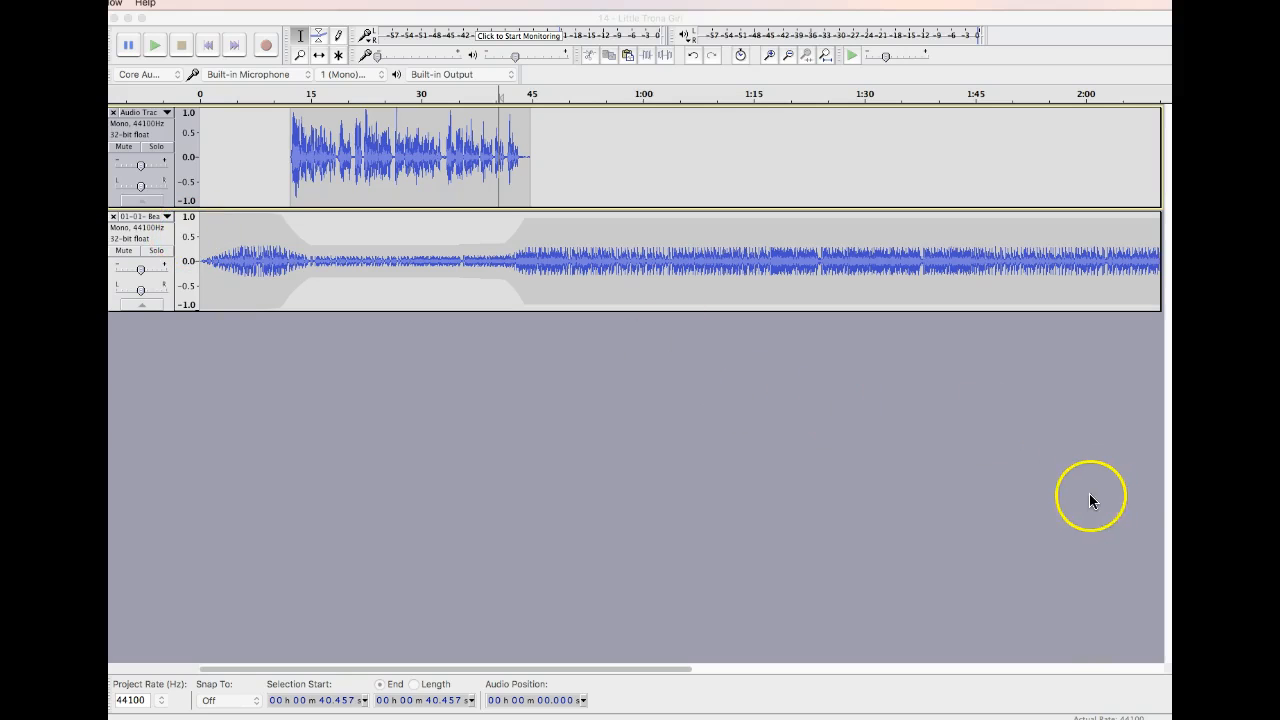
{"action": "left_click_drag", "start_coordinate": [1172, 523], "coordinate": [130, 340]}
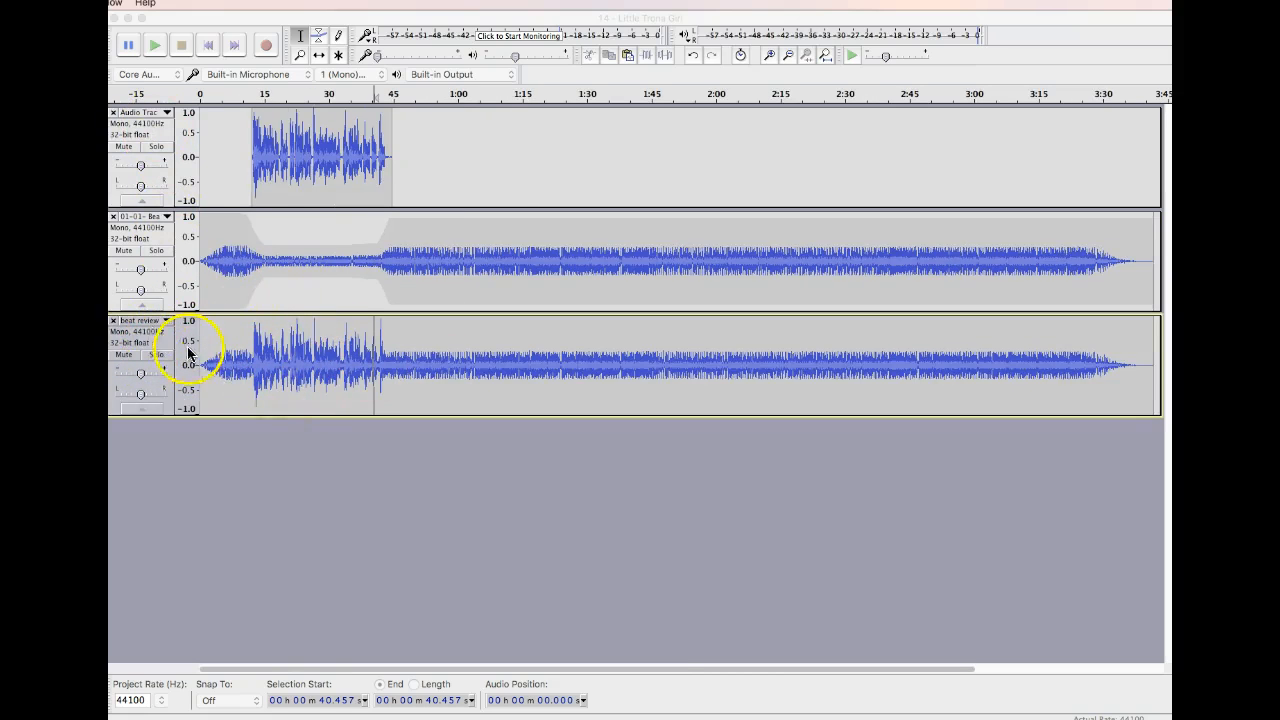
{"action": "left_click", "coordinate": [157, 357]}
{"action": "left_click", "coordinate": [157, 357]}
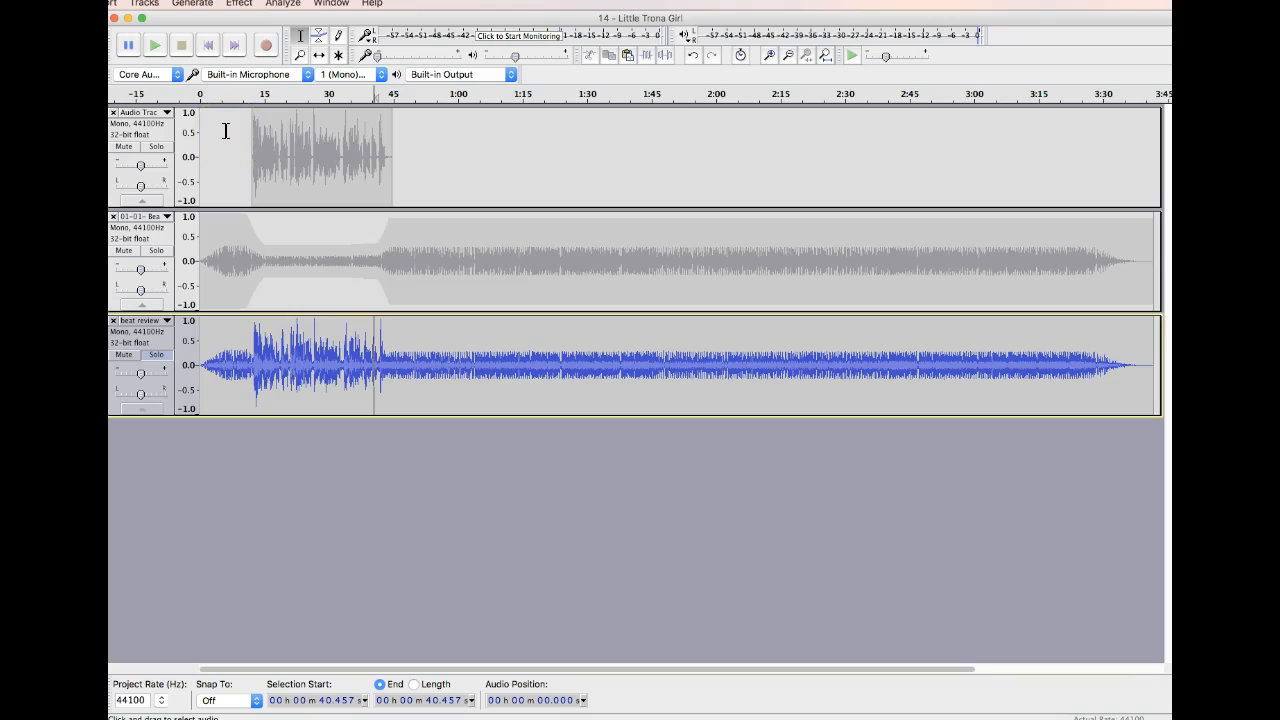
Play the soloed beat review track from about 3 s and from about 42 s to check the mixdown.
{"action": "left_click", "coordinate": [214, 364]}
{"action": "key", "text": "space"}
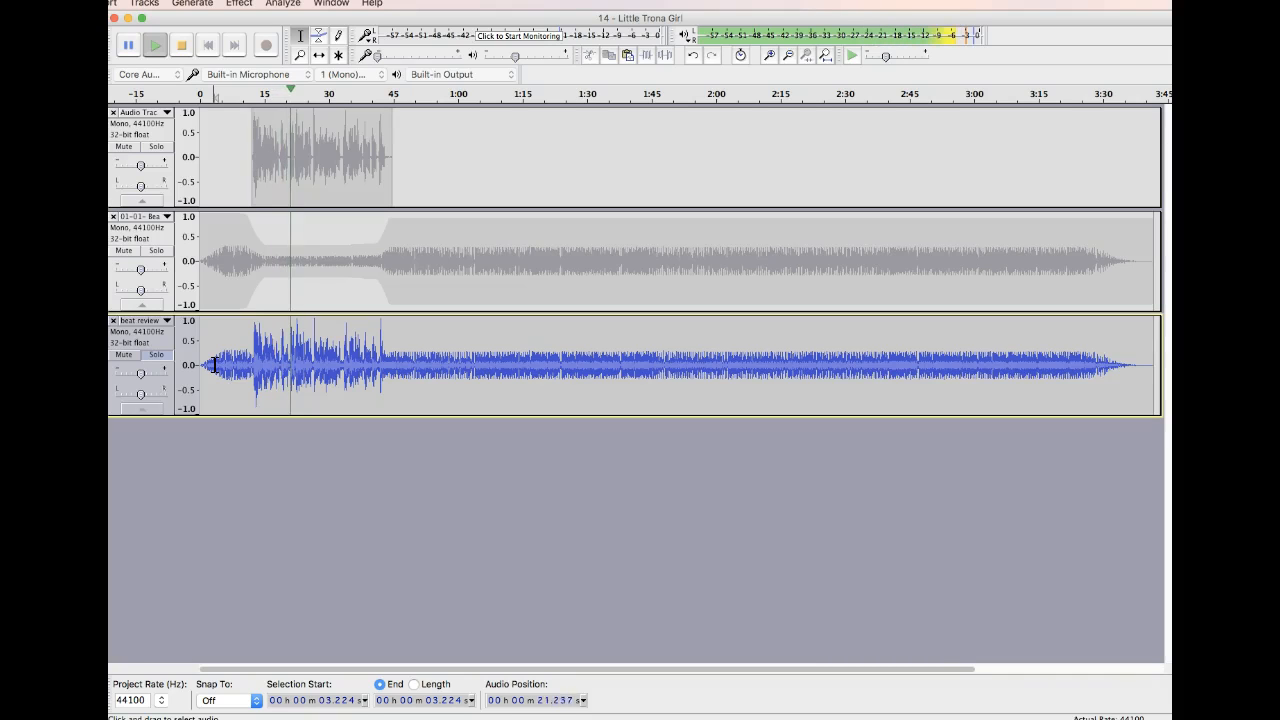
{"action": "left_click", "coordinate": [391, 443]}
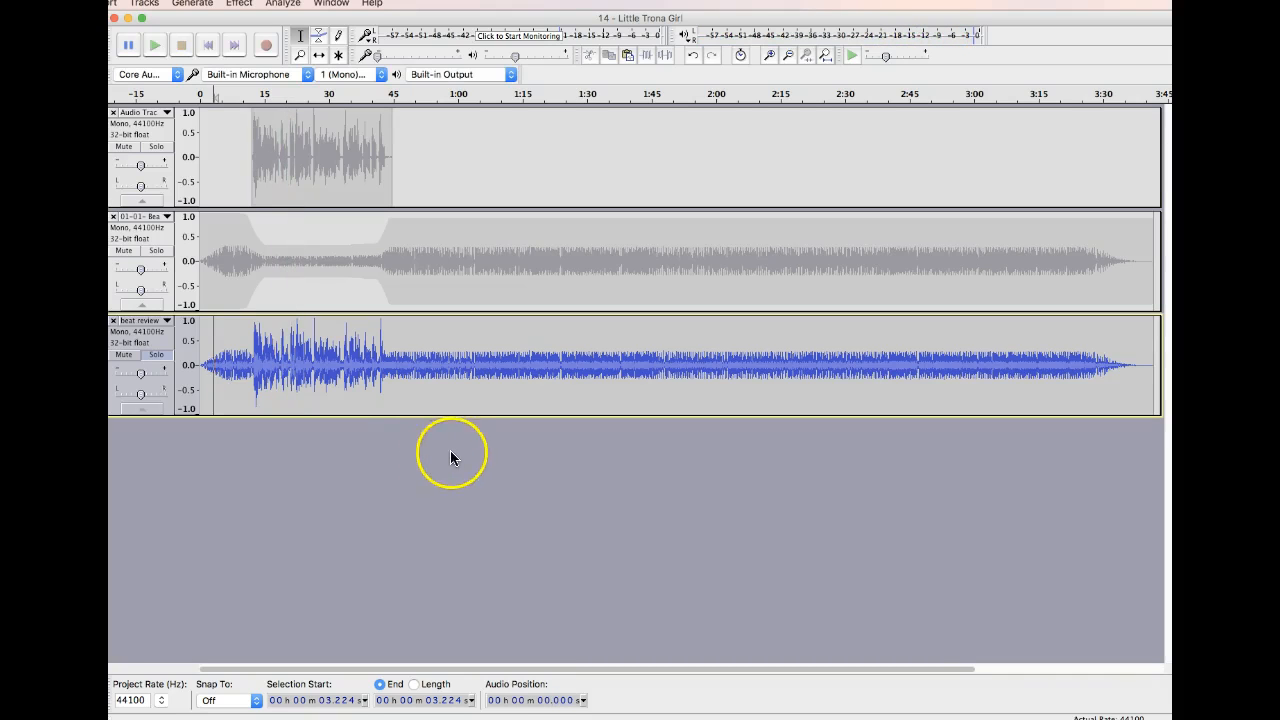
{"action": "left_click", "coordinate": [382, 360]}
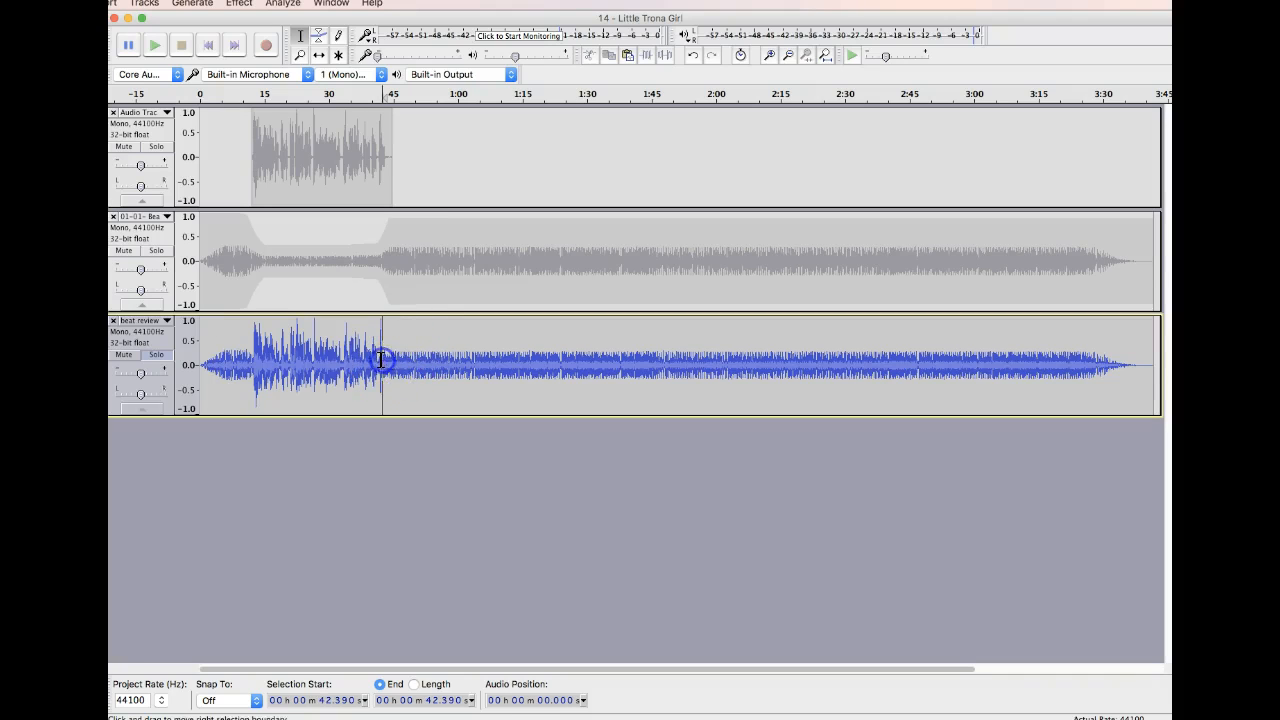
{"action": "key", "text": "space"}
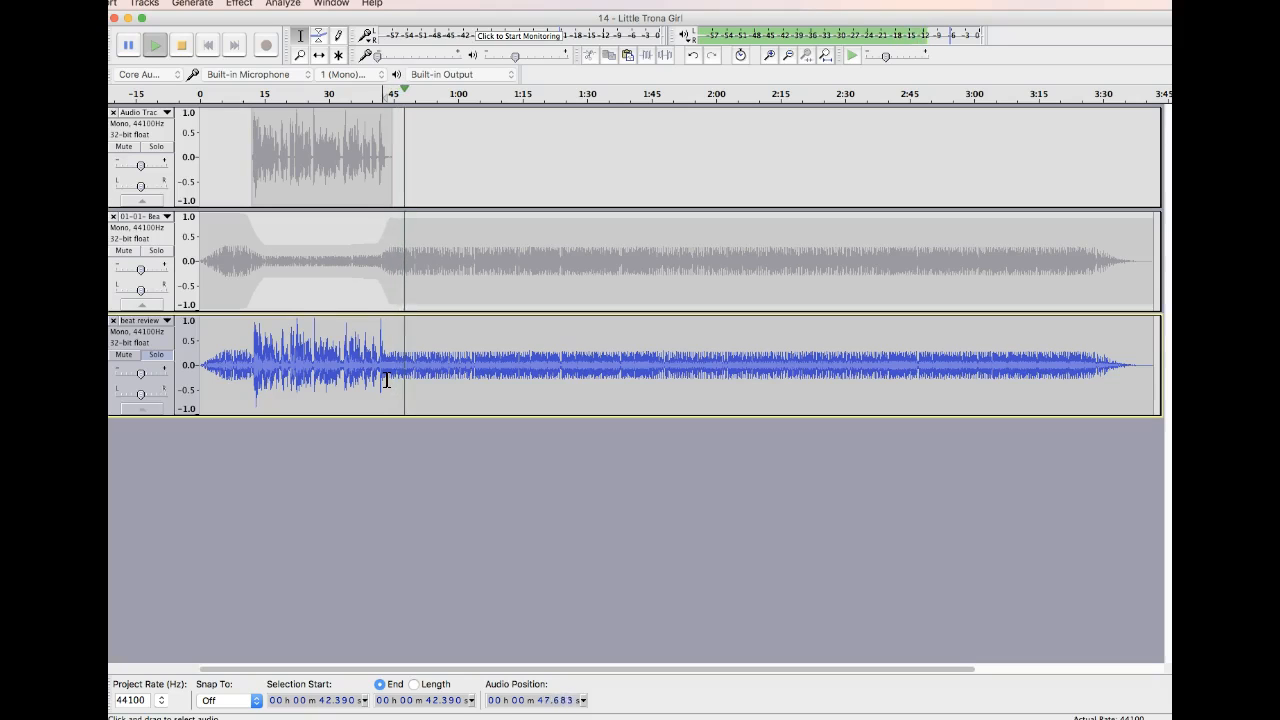
Delete the remainder of the beat review track from about 48.5 s to its end.
{"action": "left_click", "coordinate": [408, 361]}
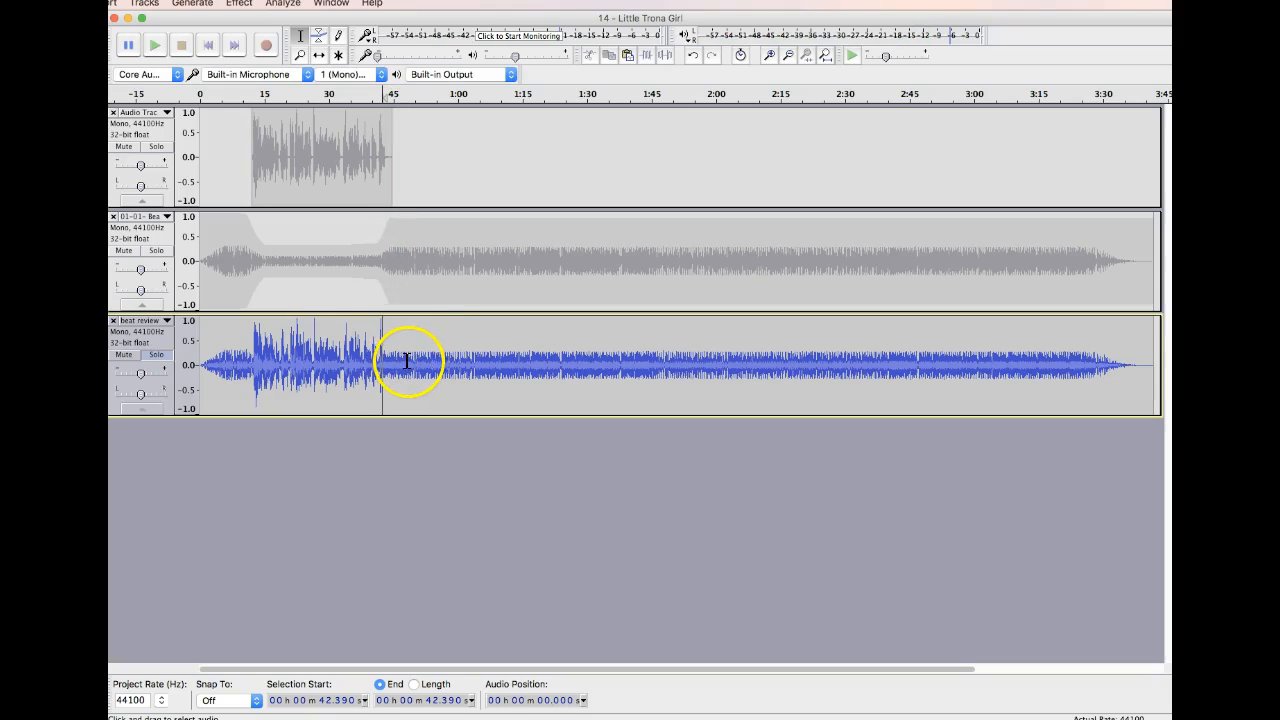
{"action": "left_click_drag", "start_coordinate": [408, 361], "coordinate": [1178, 362]}
{"action": "key", "text": "Delete"}
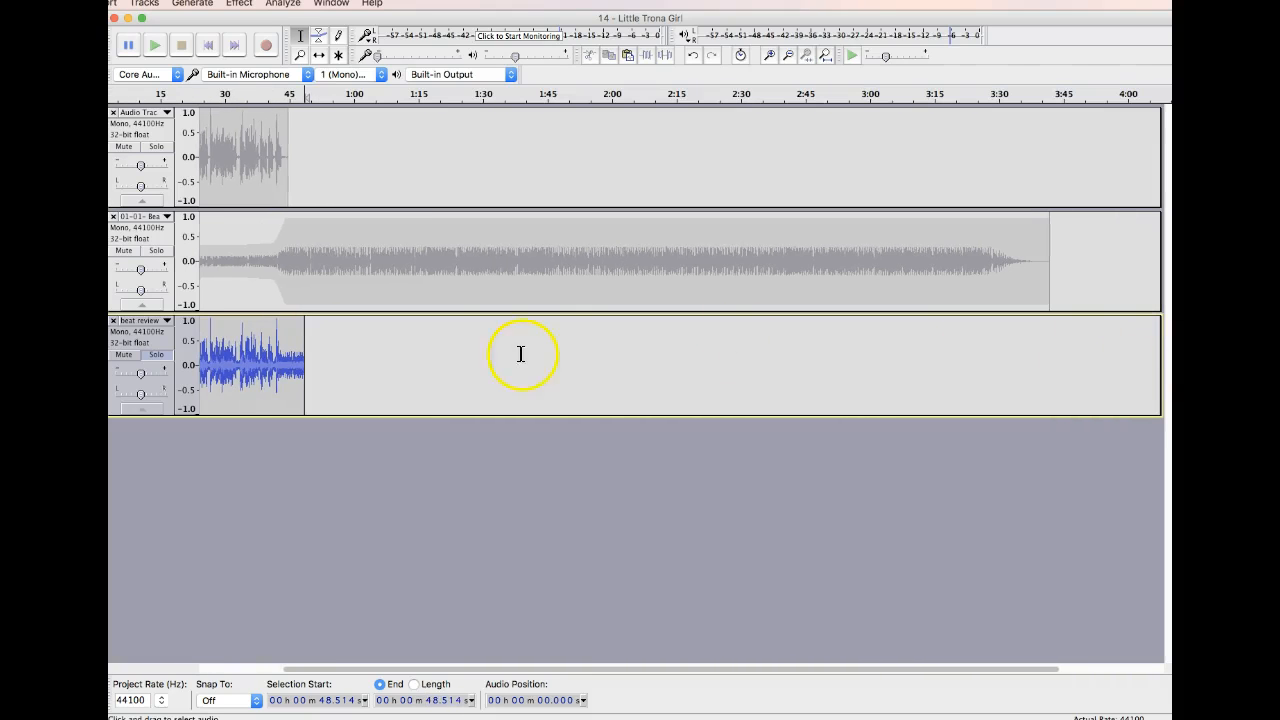
Apply Fade Out to the beat review track from about 44.7 s to its end and play the faded ending.
{"action": "left_click_drag", "start_coordinate": [323, 359], "coordinate": [288, 362]}
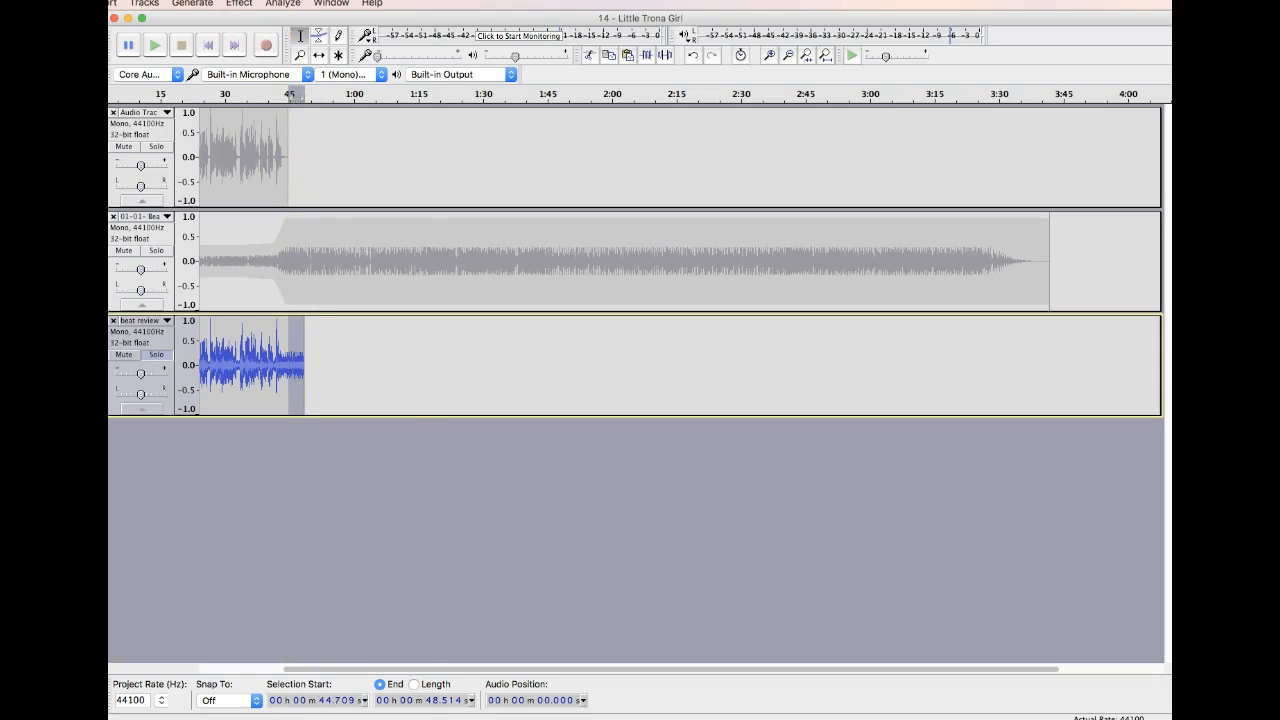
{"action": "left_click", "coordinate": [239, 3]}
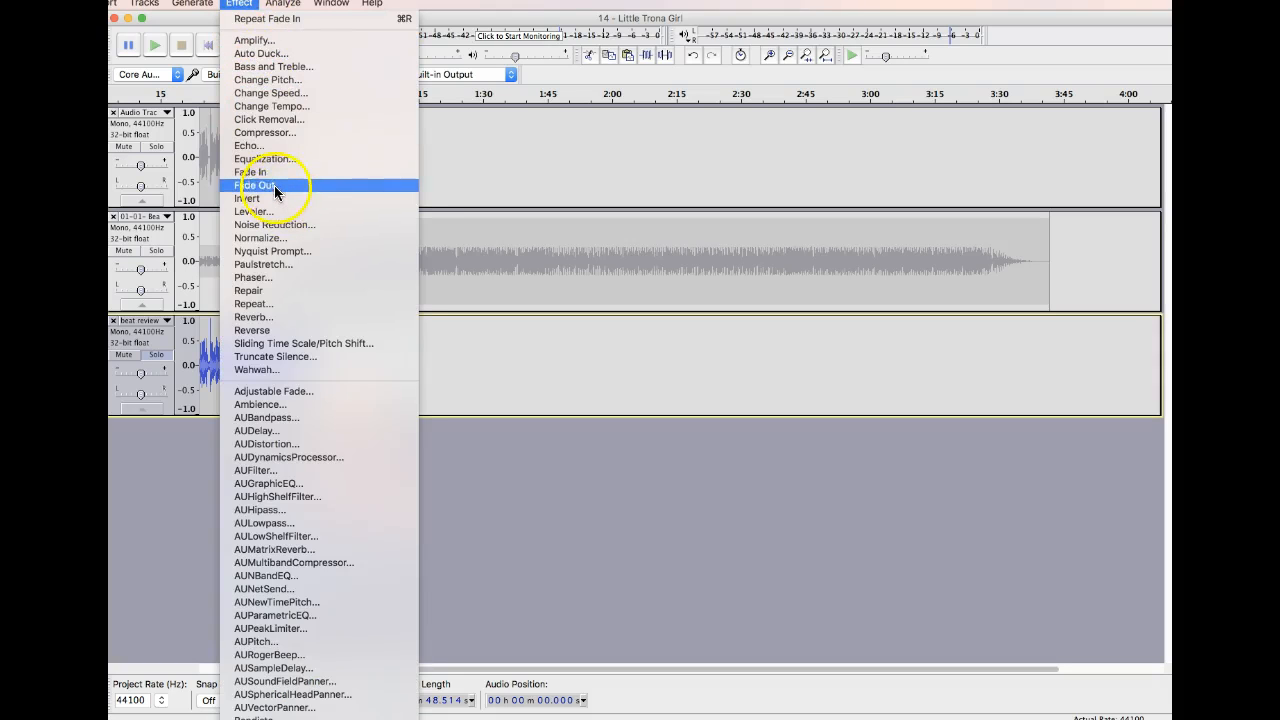
{"action": "left_click", "coordinate": [274, 185]}
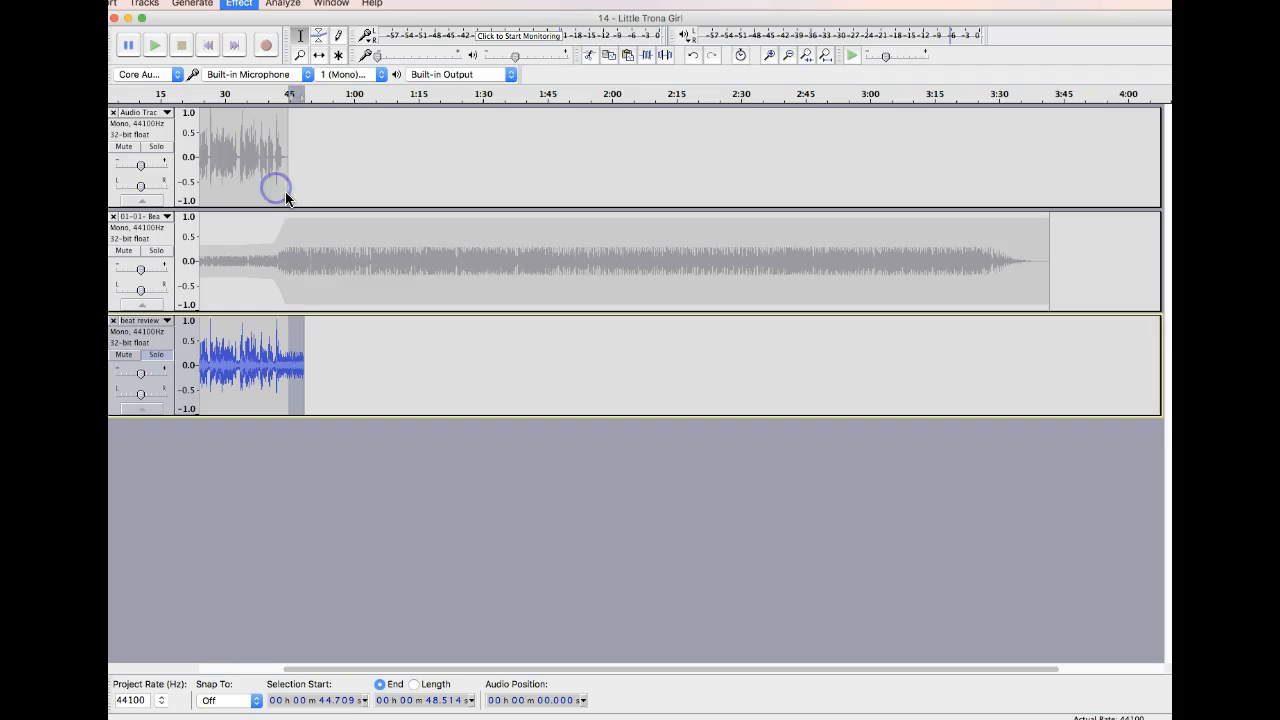
{"action": "left_click", "coordinate": [290, 360]}
{"action": "key", "text": "space"}
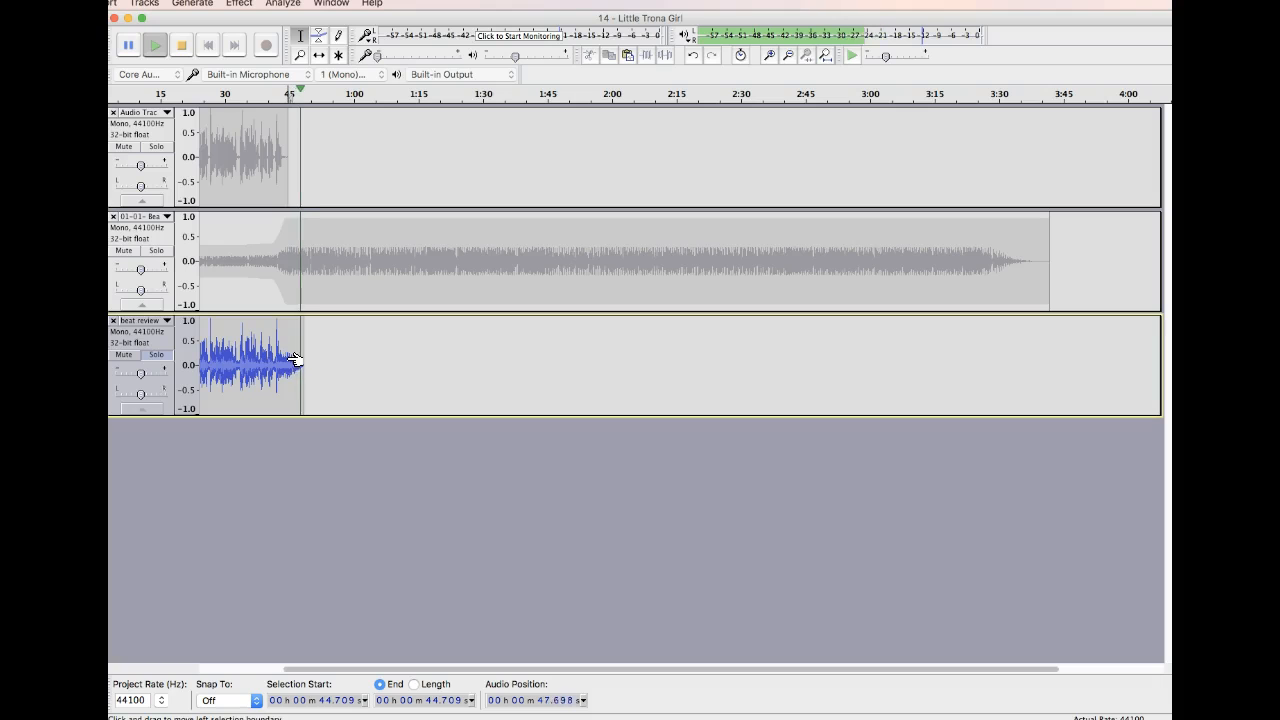
{"action": "key", "text": "space"}
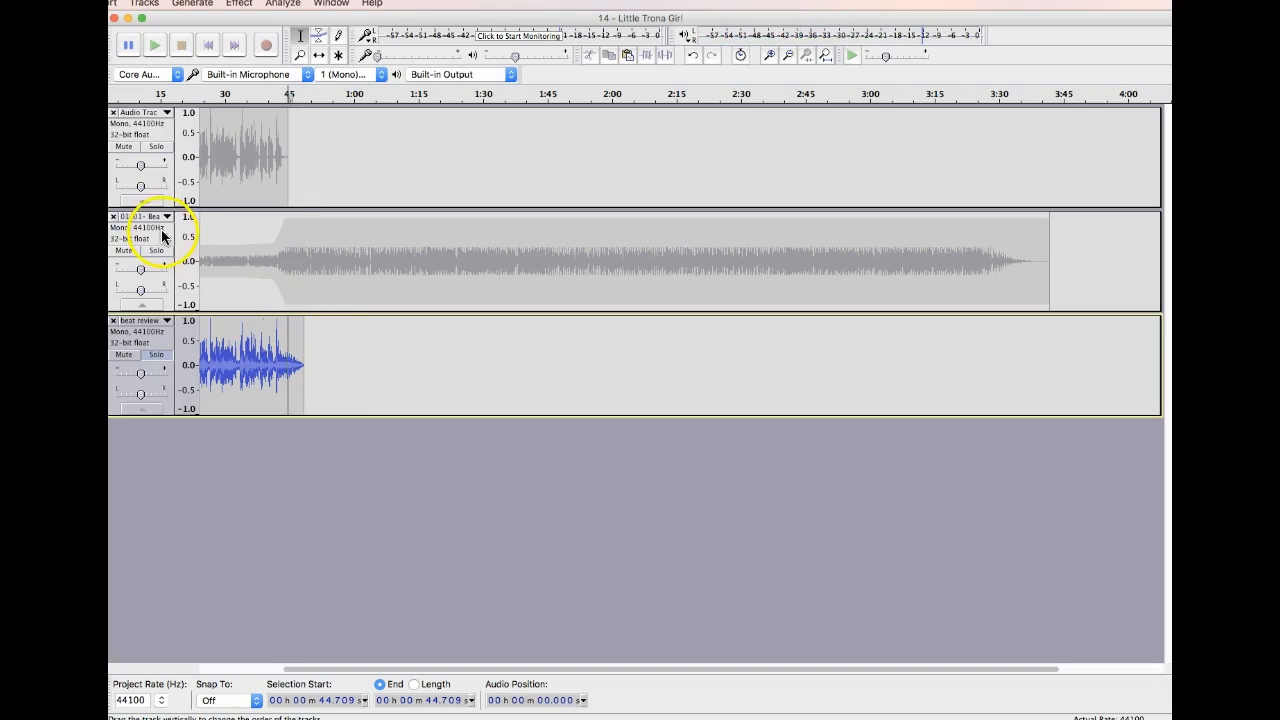
Remove the original music and voice tracks and export the remaining mix to the Desktop as an MP3 named "beat review final", keeping its metadata.
{"action": "left_click", "coordinate": [113, 216]}
{"action": "left_click", "coordinate": [113, 112]}
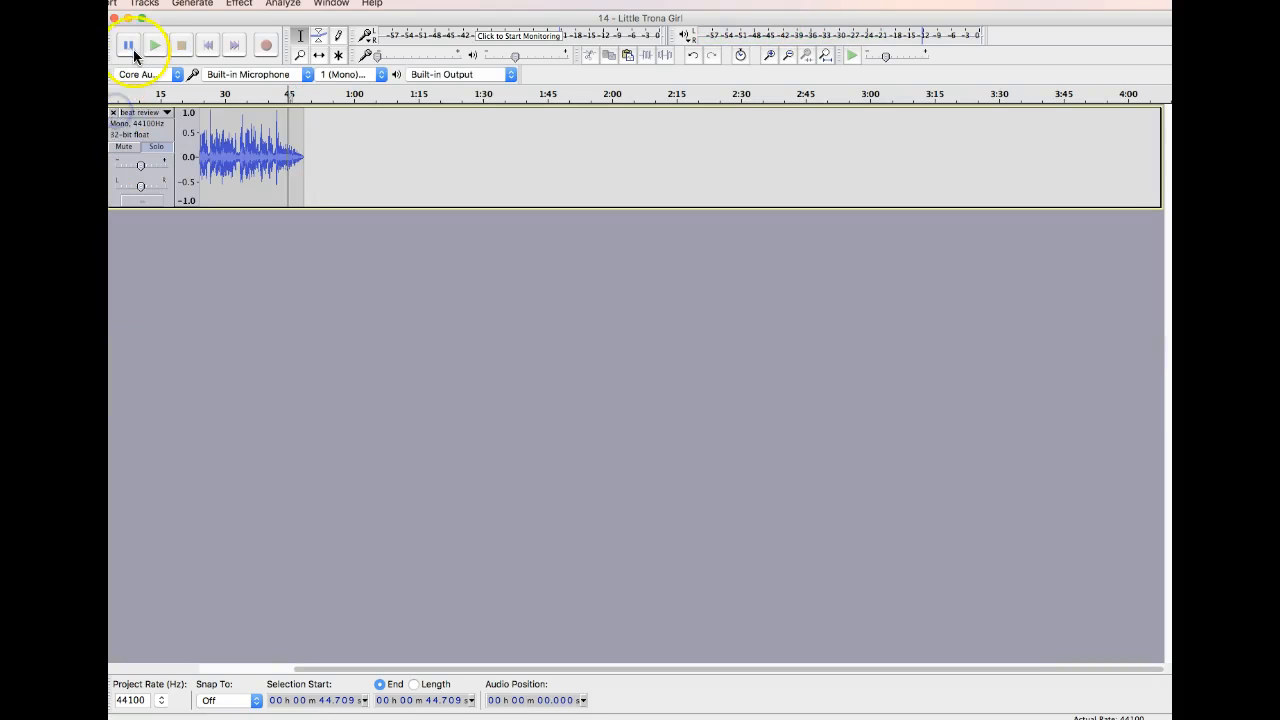
{"action": "left_click", "coordinate": [2, 3]}
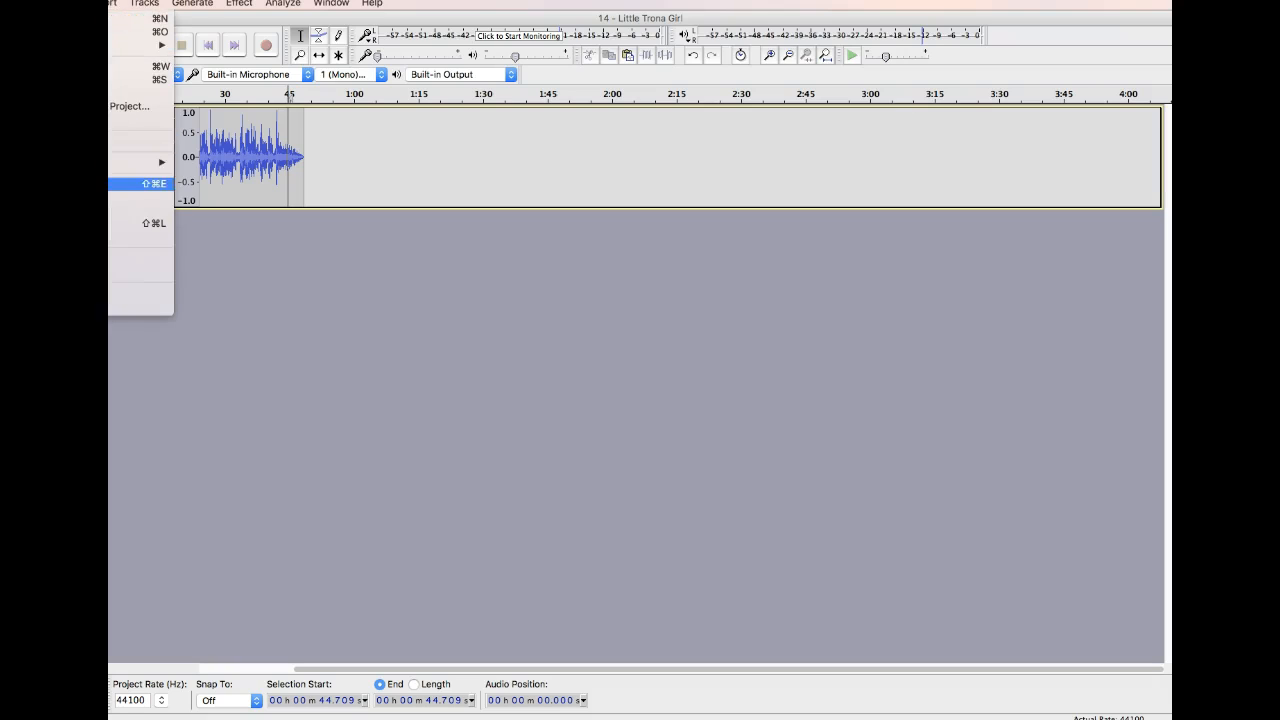
{"action": "left_click", "coordinate": [104, 184]}
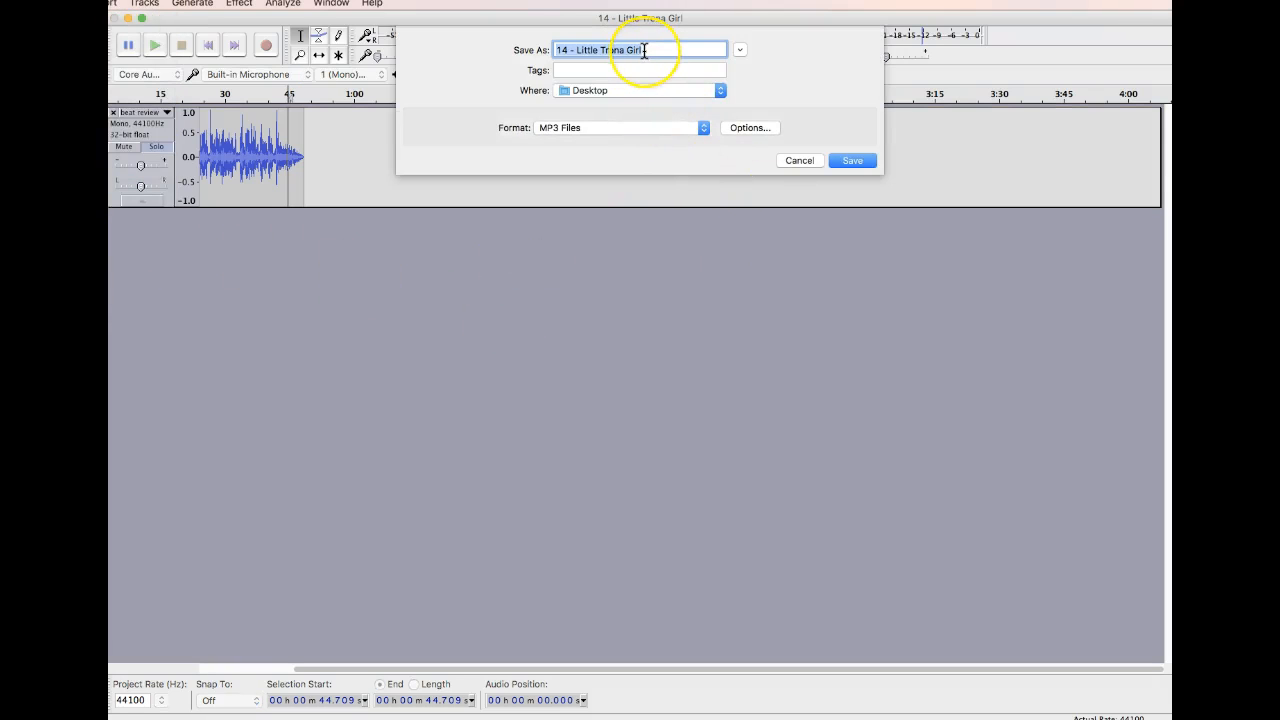
{"action": "type", "text": "be"}
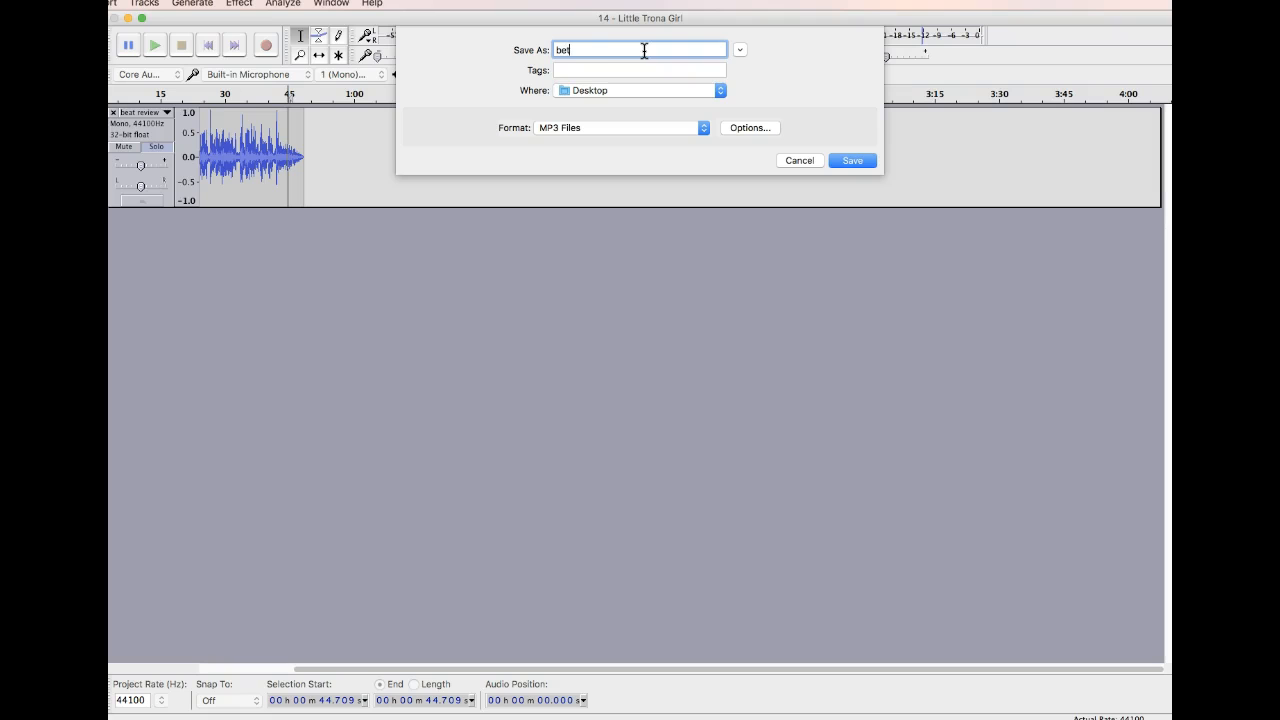
{"action": "type", "text": "at review final"}
{"action": "key", "text": "Return"}
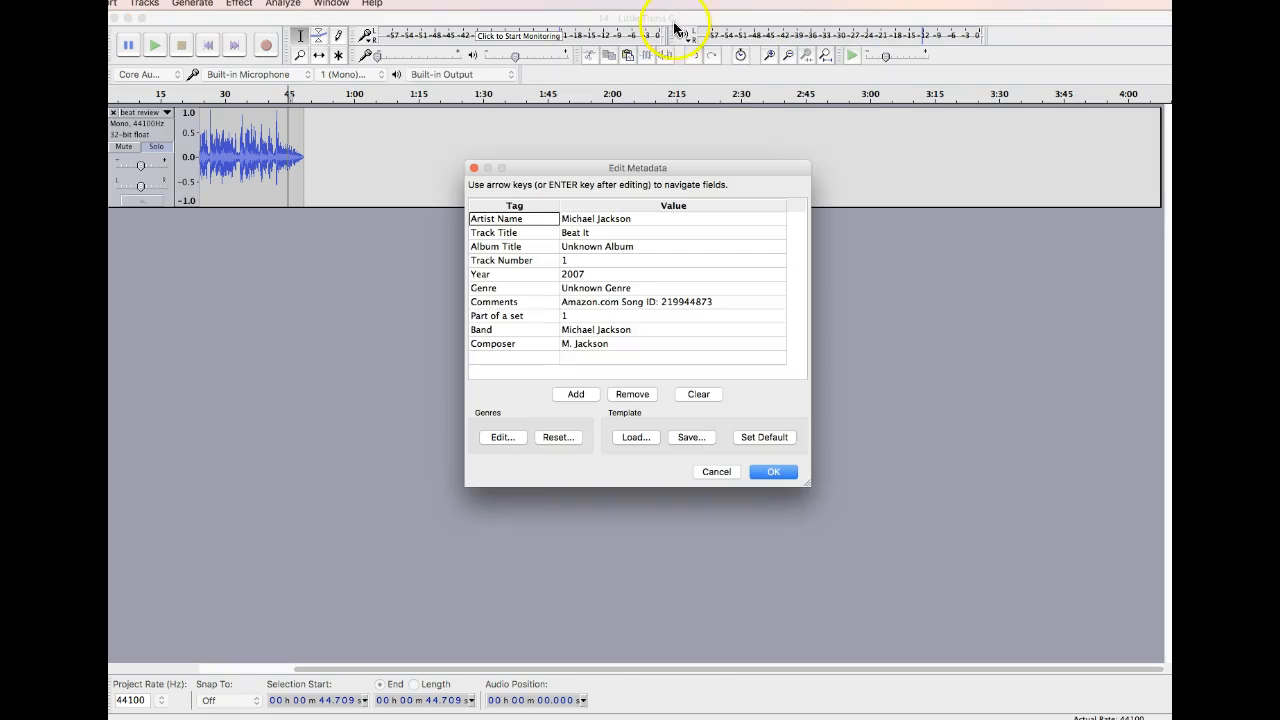
{"action": "left_click", "coordinate": [766, 474]}
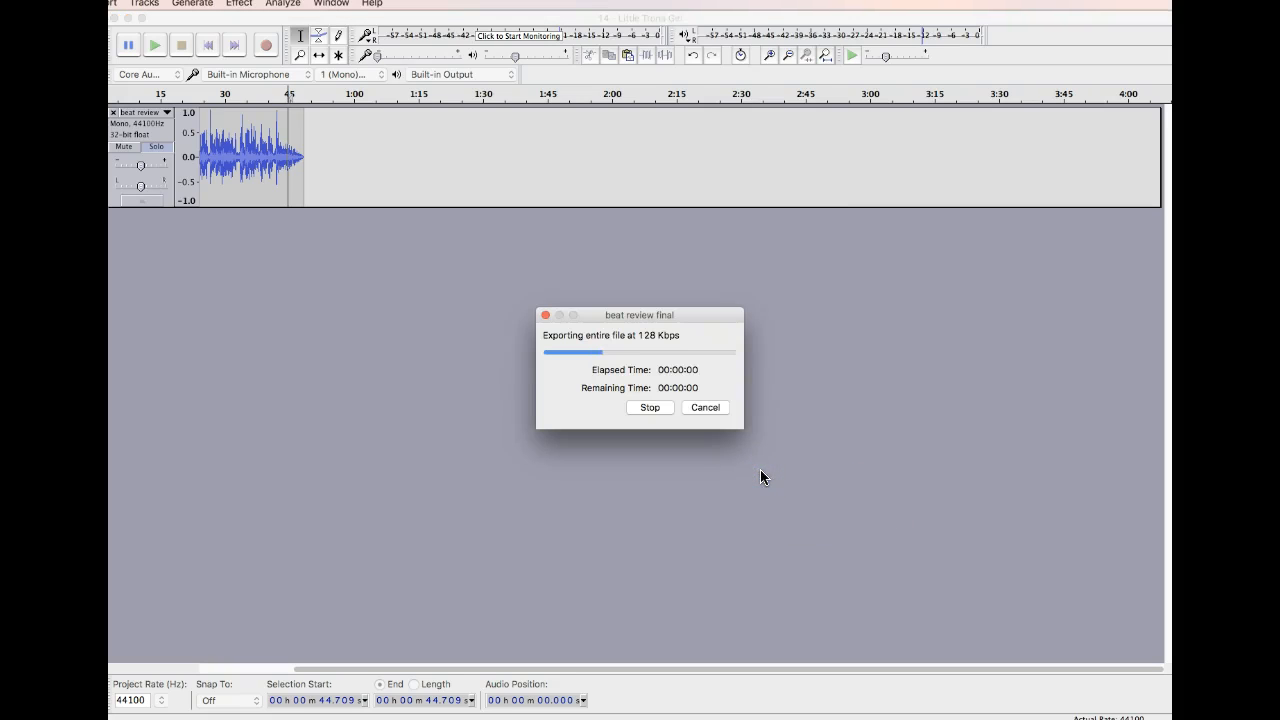